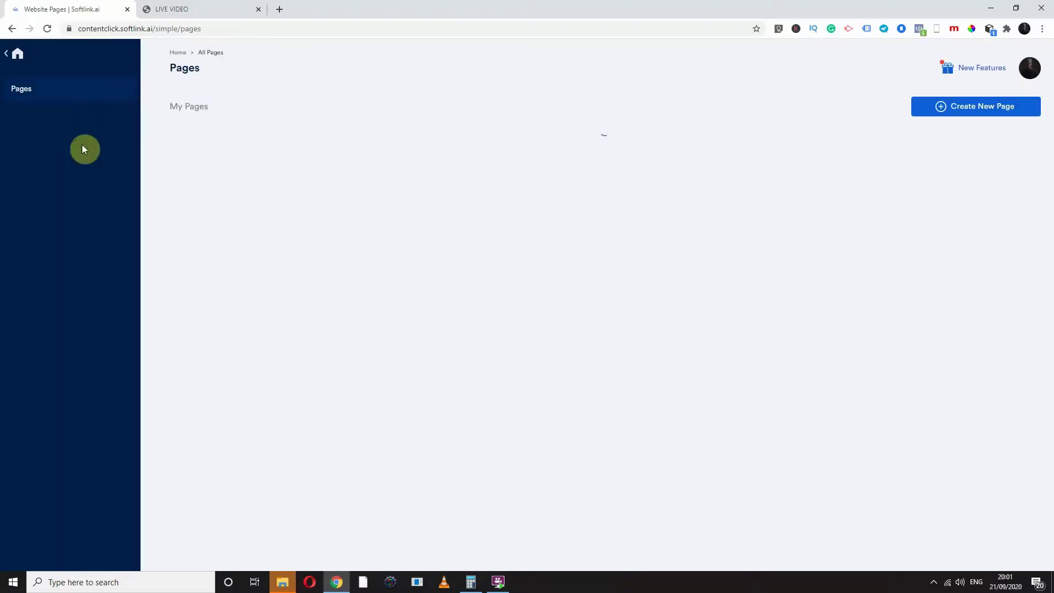
Browse the account dashboard, wallet transactions and file vault
left_click(17, 58)
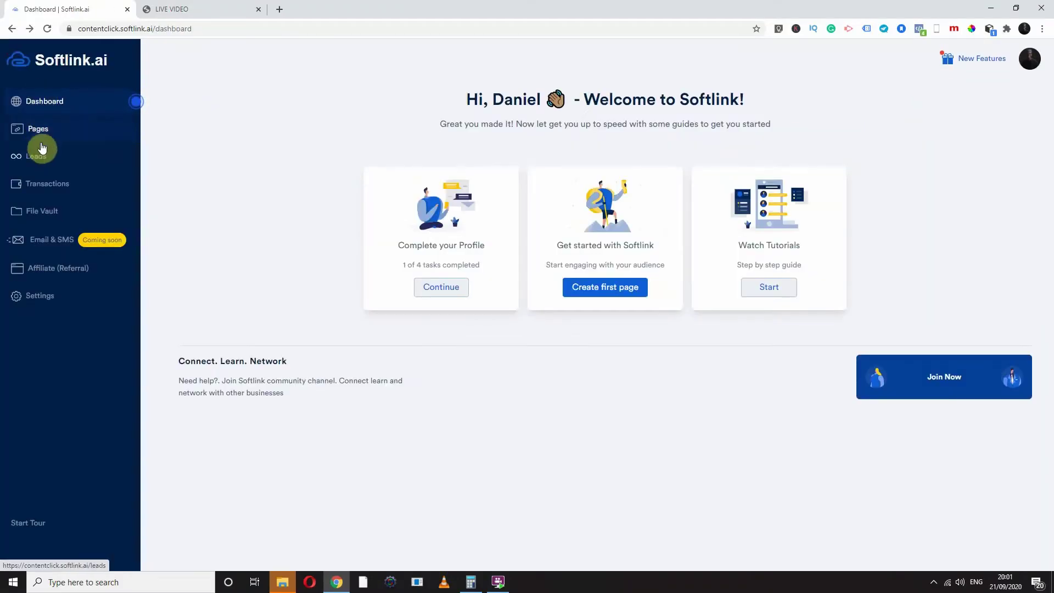
left_click(51, 192)
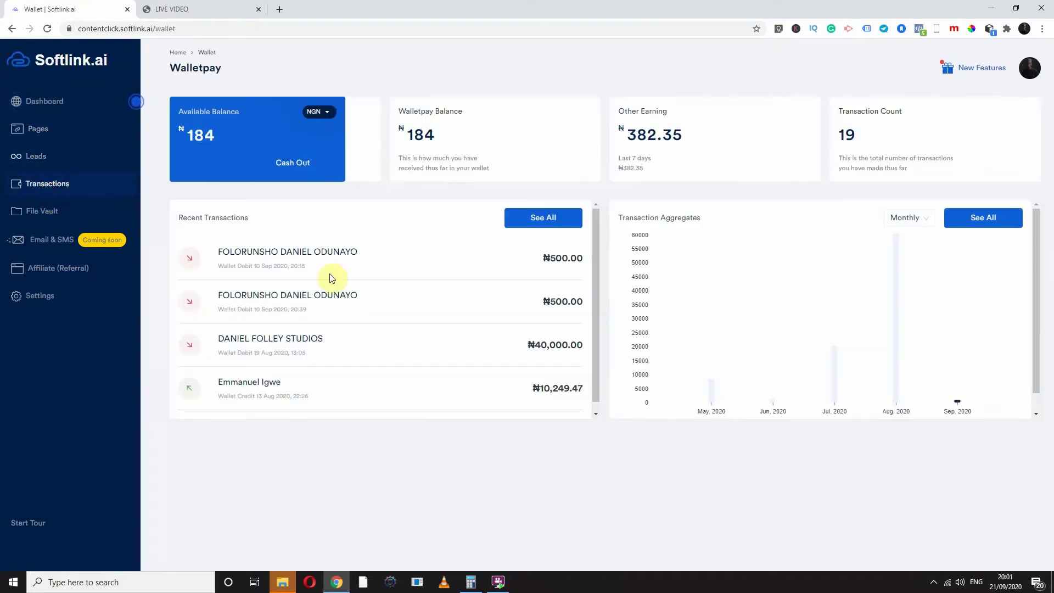
left_click(53, 213)
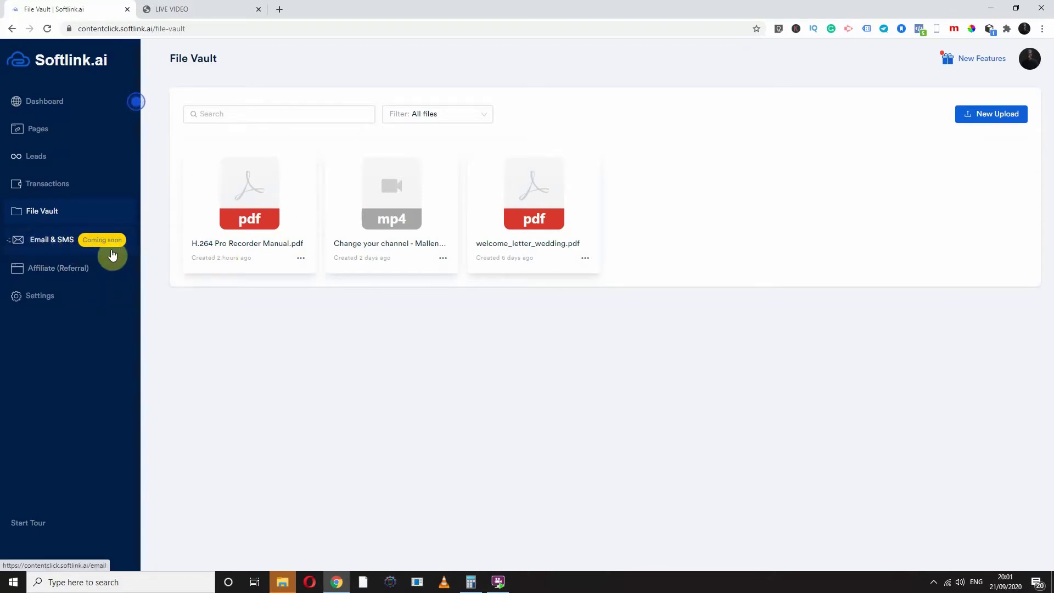
View the Affiliate Program overview, highlight the referral code, then go to account settings
left_click(53, 271)
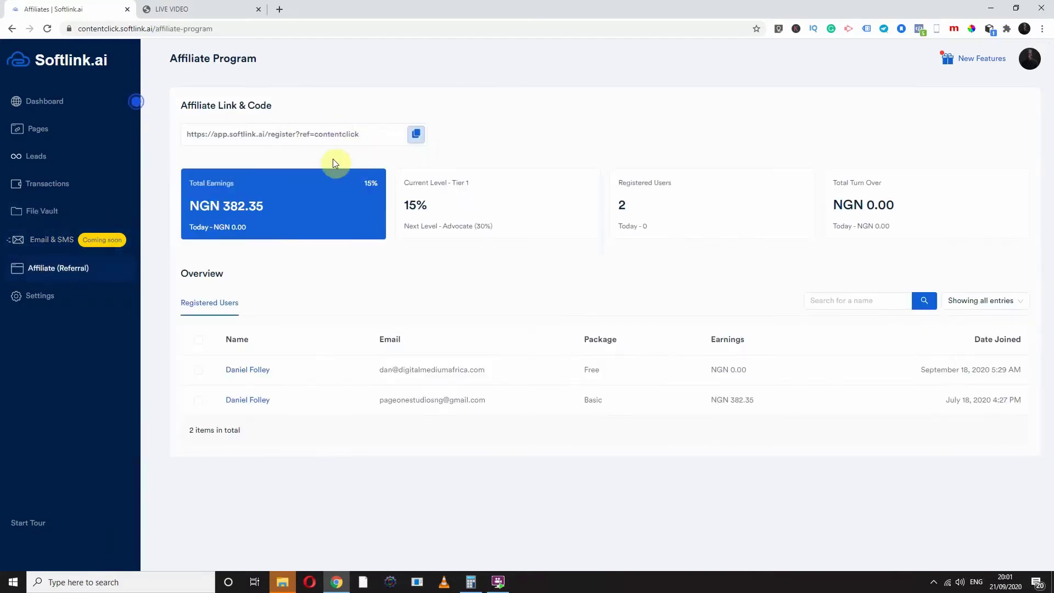
left_click_drag(369, 136, 294, 135)
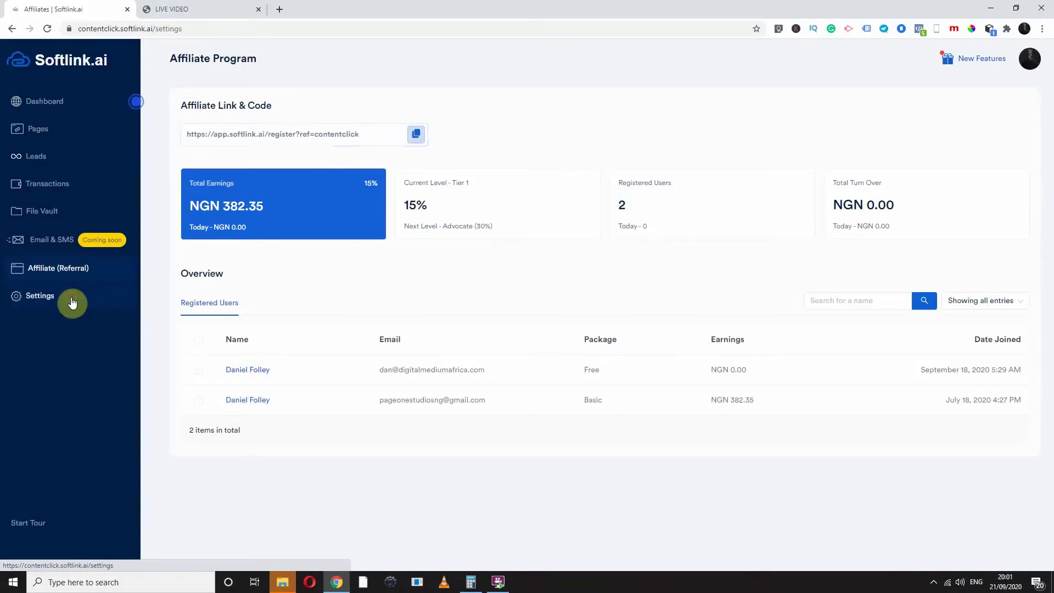
left_click(73, 301)
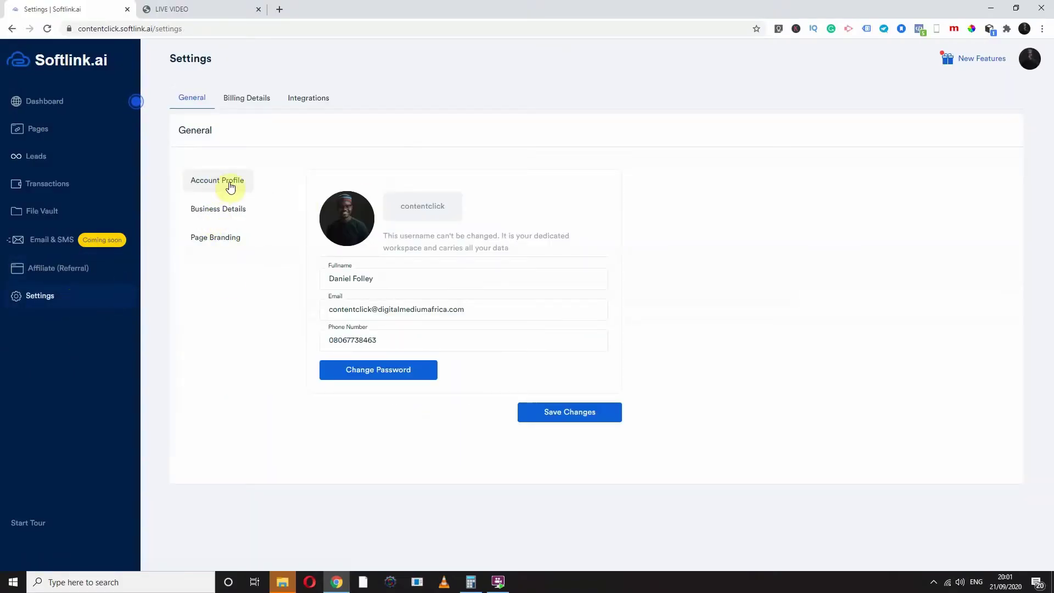
Review the Billing Details and Integrations tabs of the account settings
left_click(252, 104)
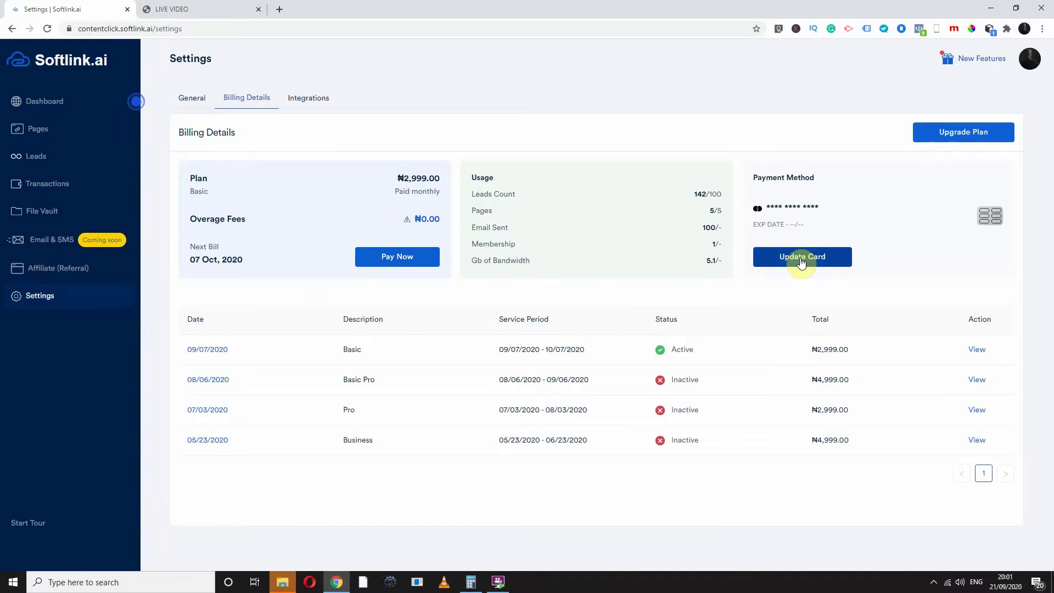
left_click(302, 101)
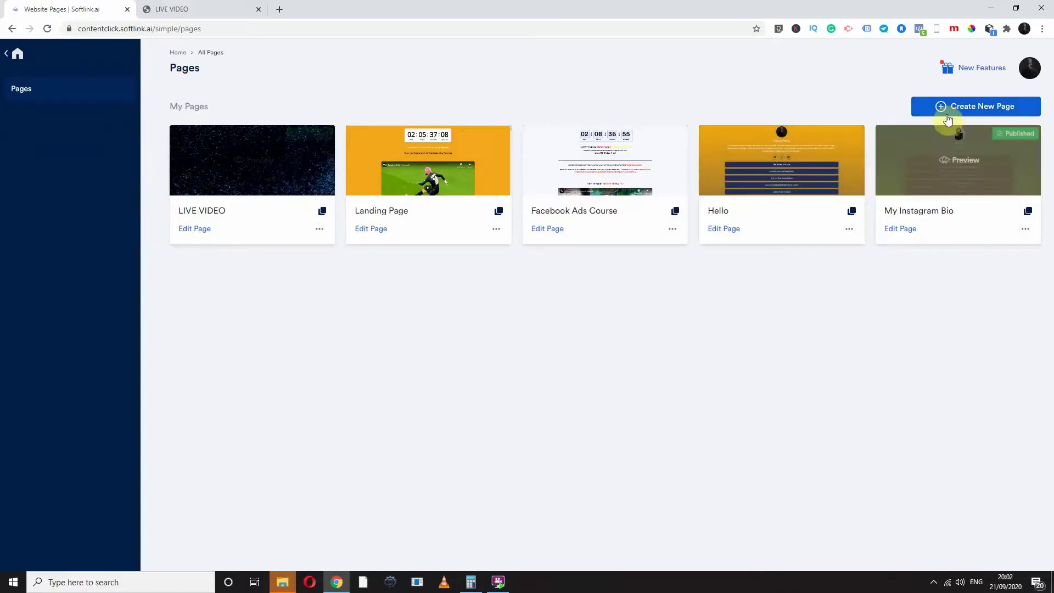
left_click(946, 106)
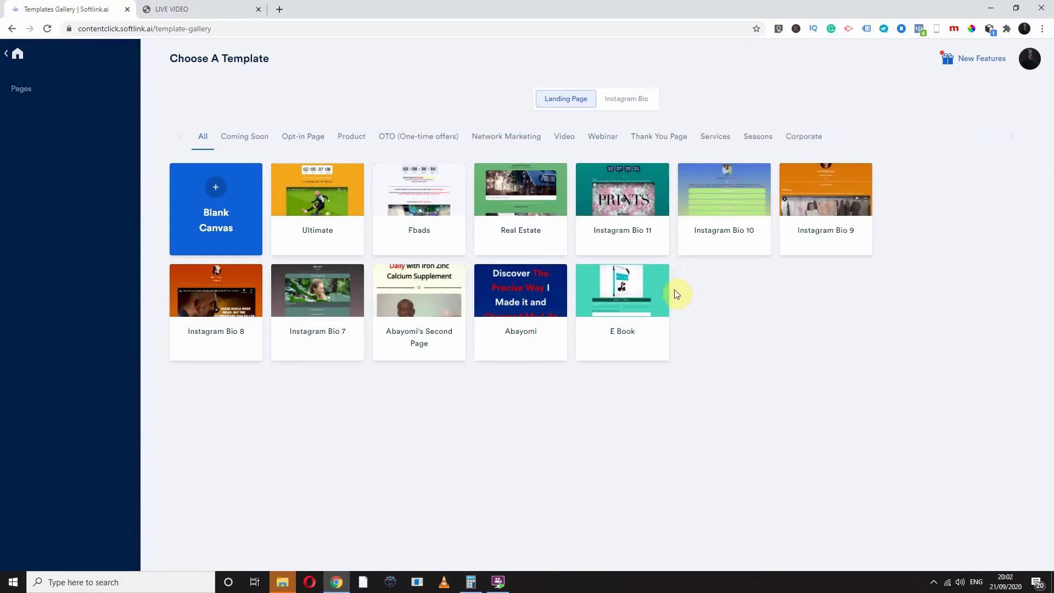
left_click(624, 102)
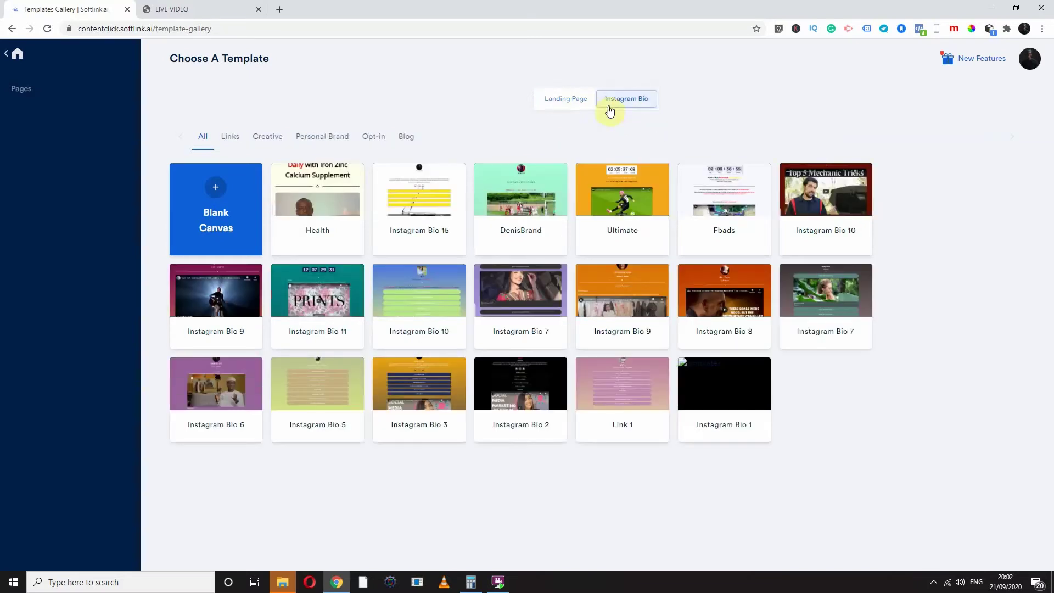
left_click(322, 385)
scroll(502, 347, "down", 3)
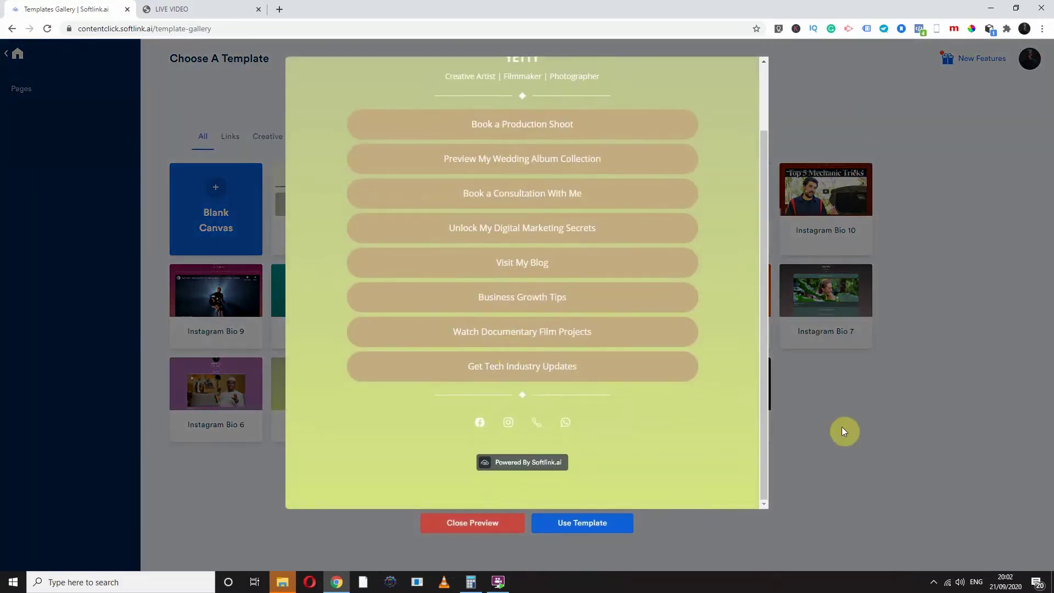
left_click(843, 427)
left_click(361, 140)
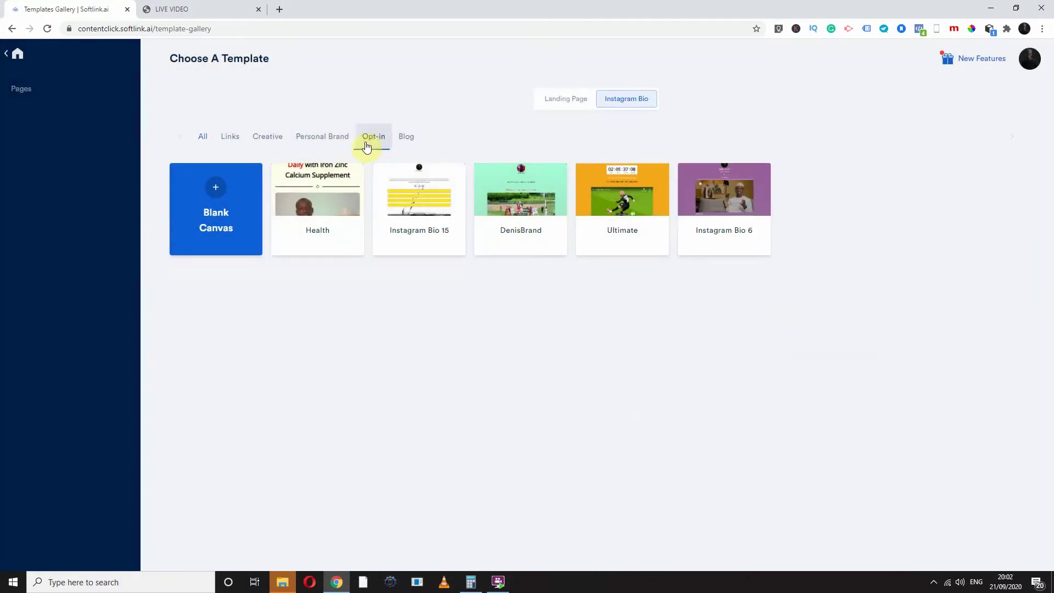
left_click(330, 137)
left_click(261, 135)
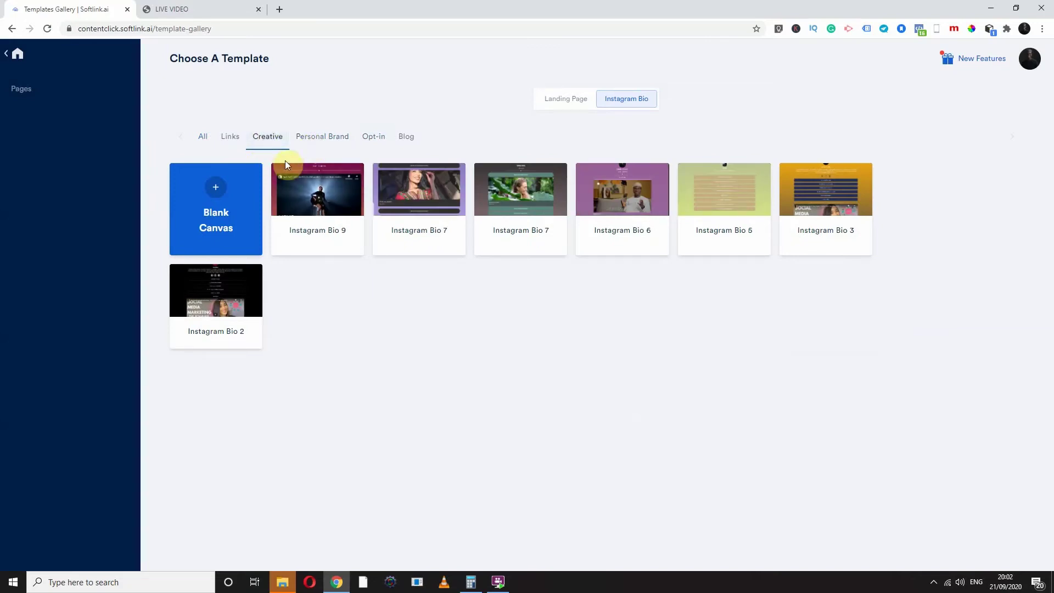
left_click(325, 192)
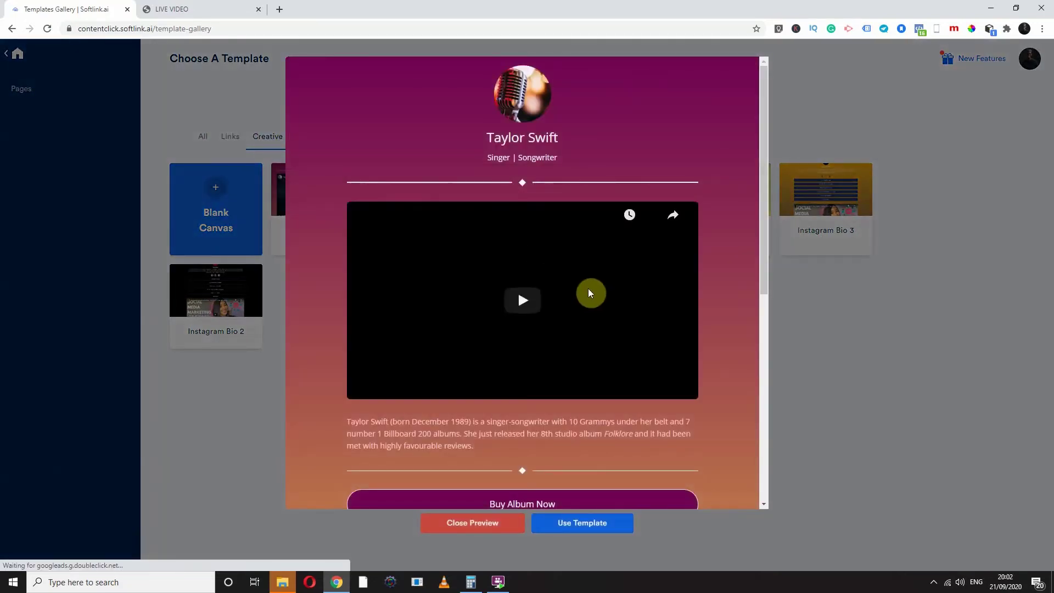
scroll(586, 285, "down", 5)
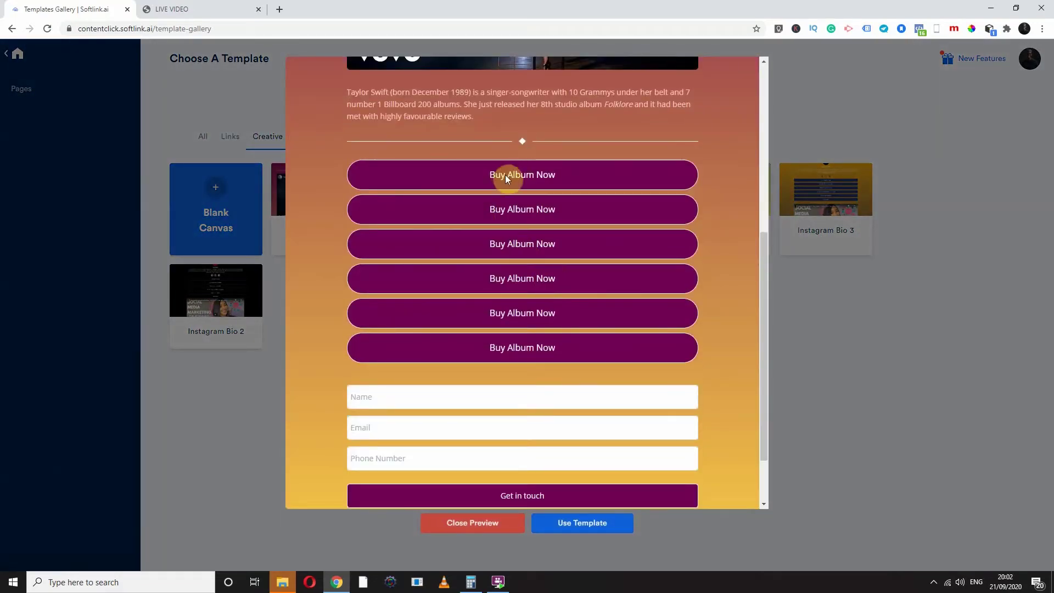
scroll(607, 308, "down", 2)
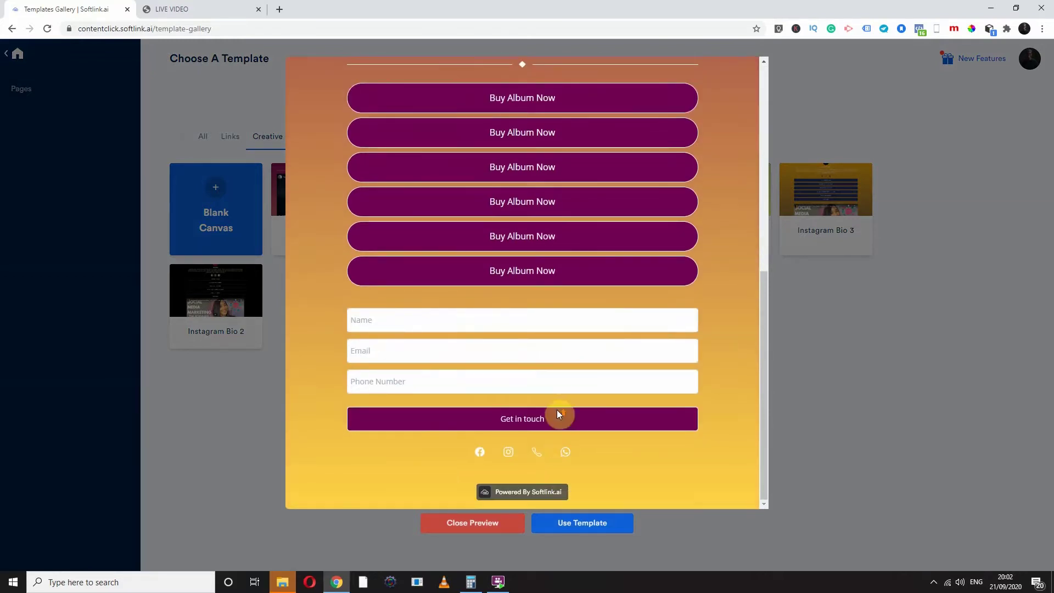
scroll(557, 413, "up", 10)
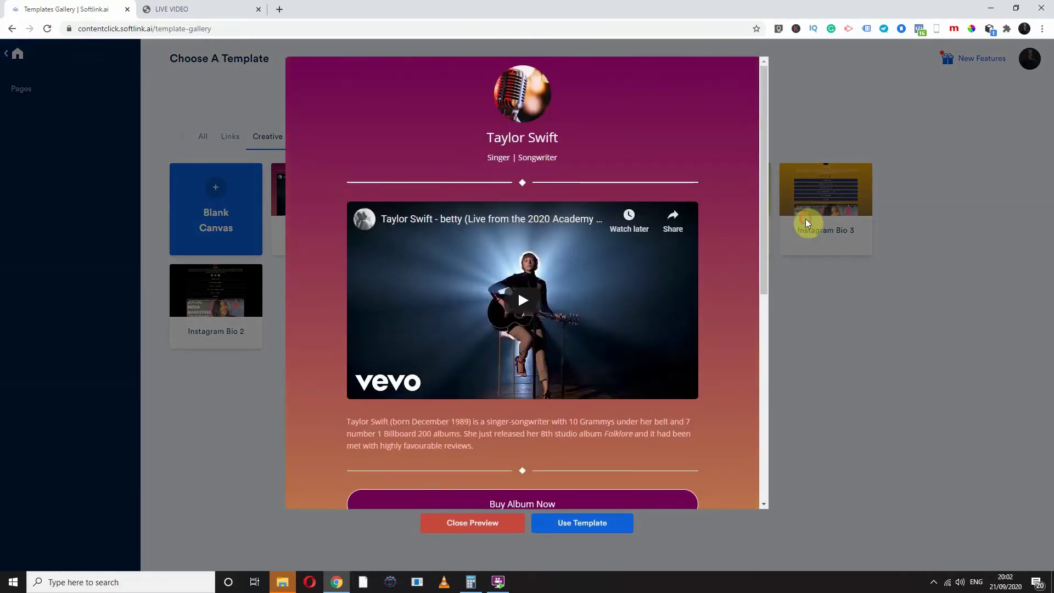
left_click(807, 223)
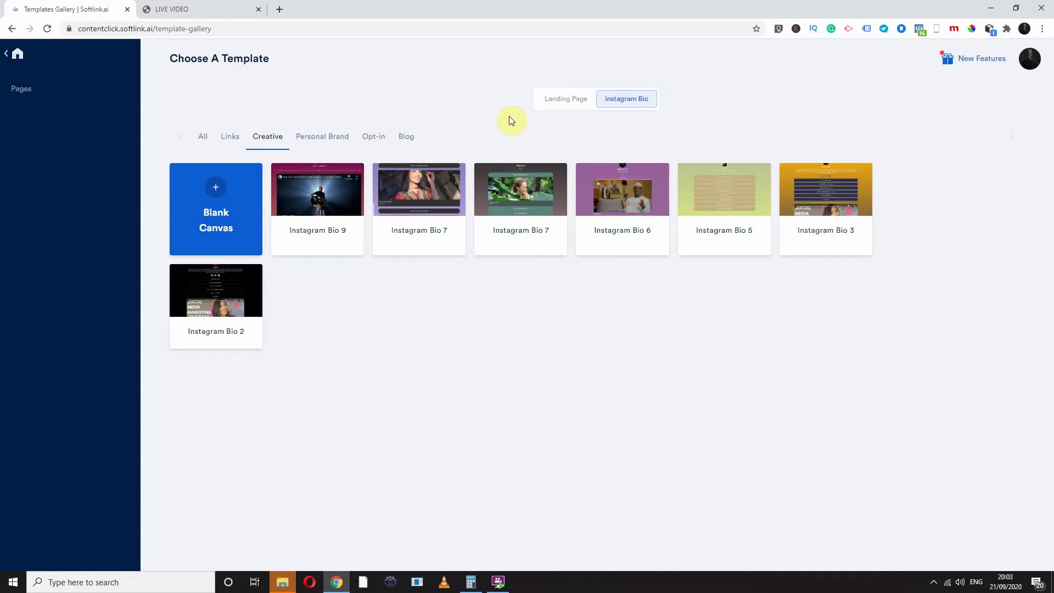
left_click(556, 102)
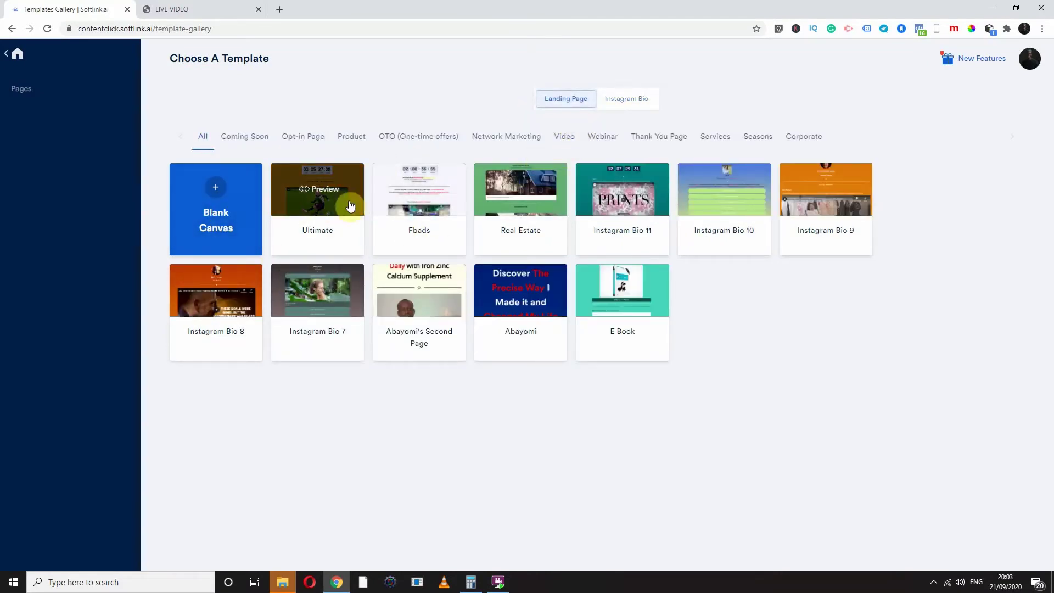
left_click(318, 192)
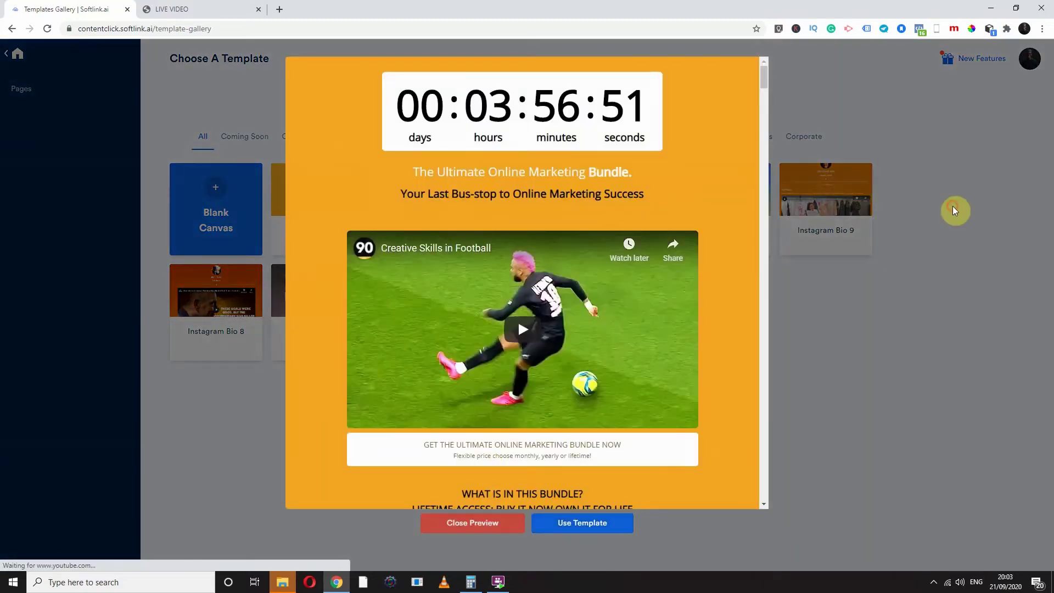
left_click(954, 212)
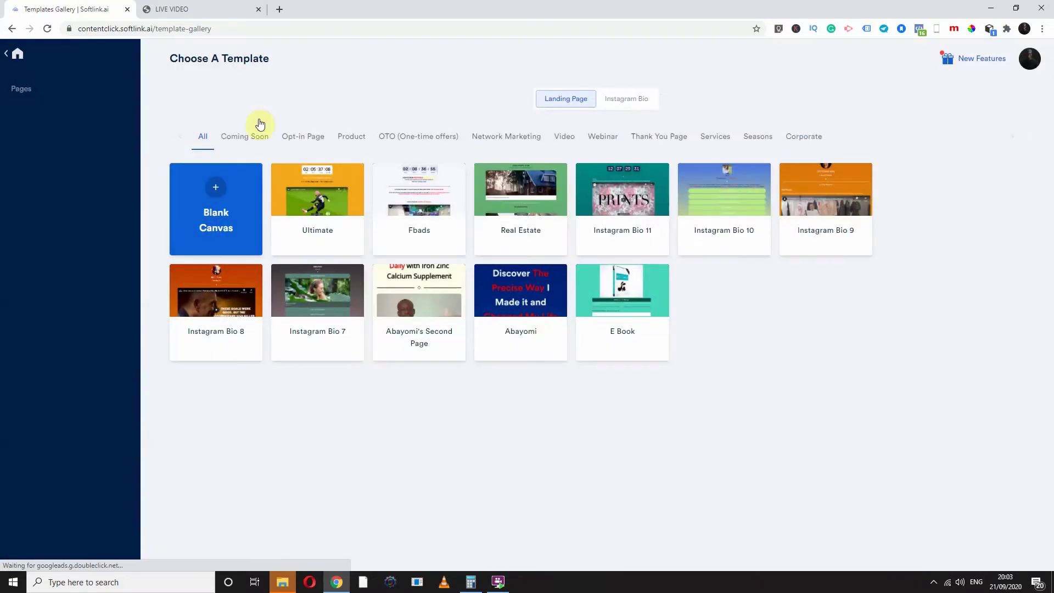
left_click(17, 57)
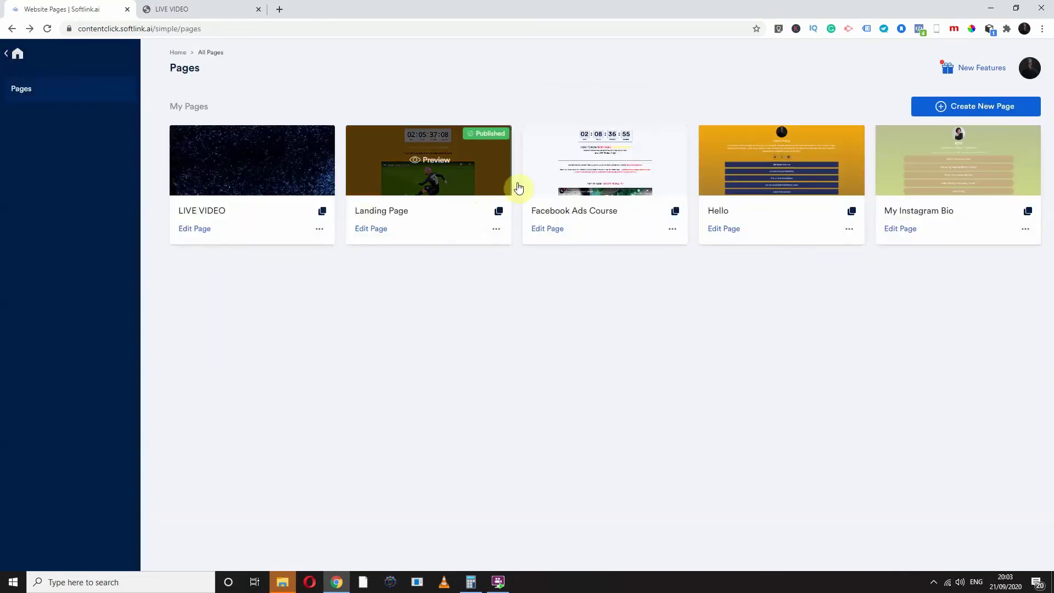
Preview the published My Instagram Bio page, then open it for editing
mouse_move(955, 170)
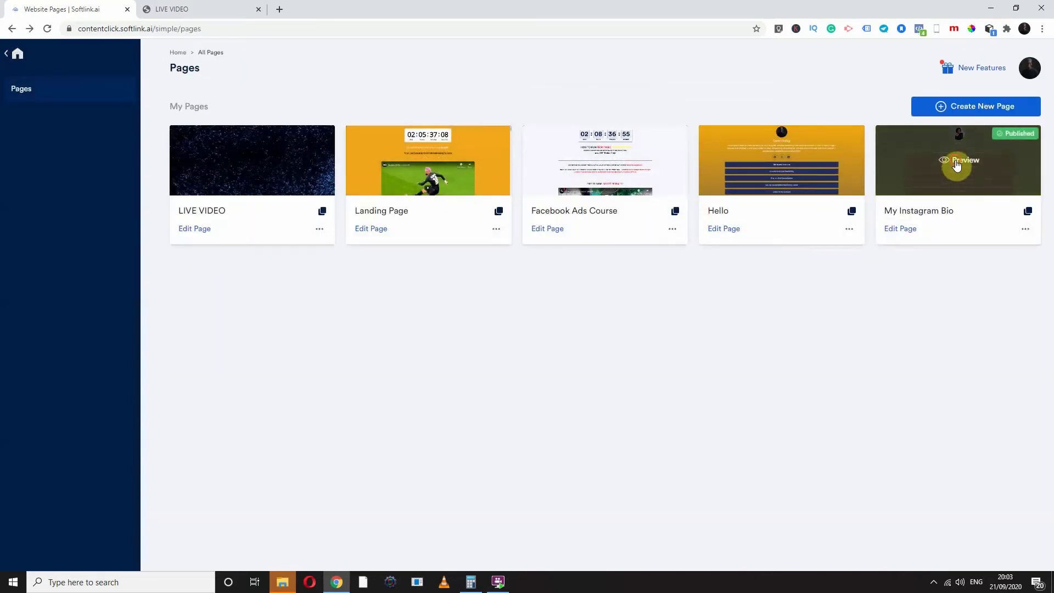
left_click(957, 165)
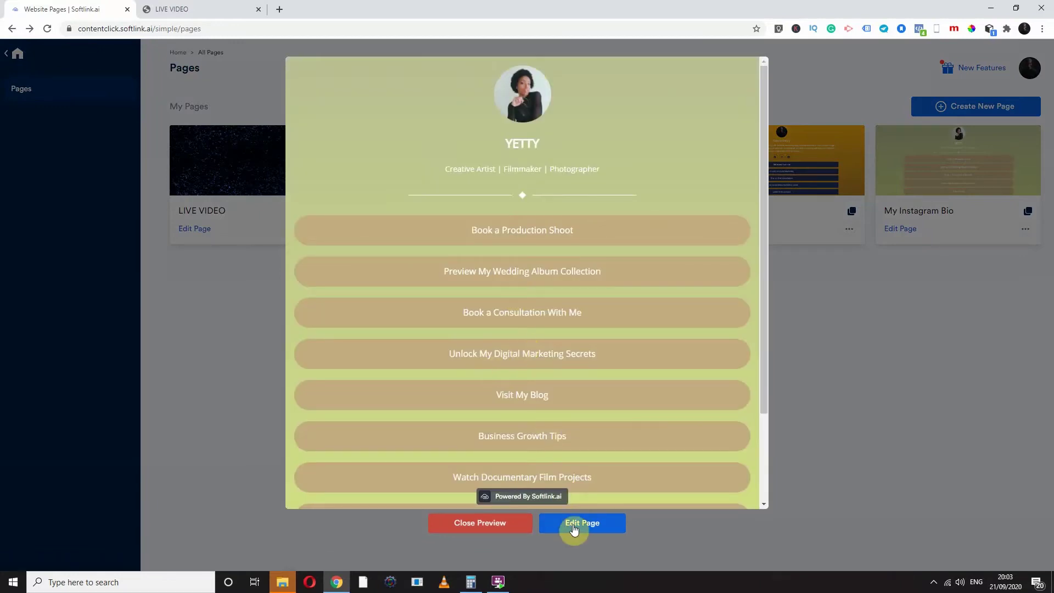
left_click(575, 531)
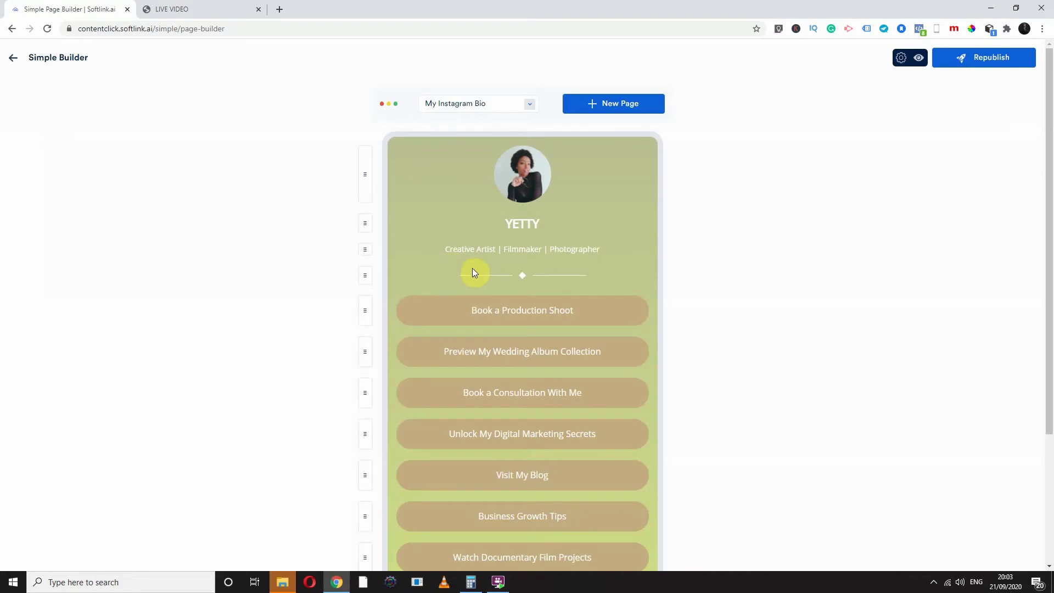
scroll(527, 272, "down", 3)
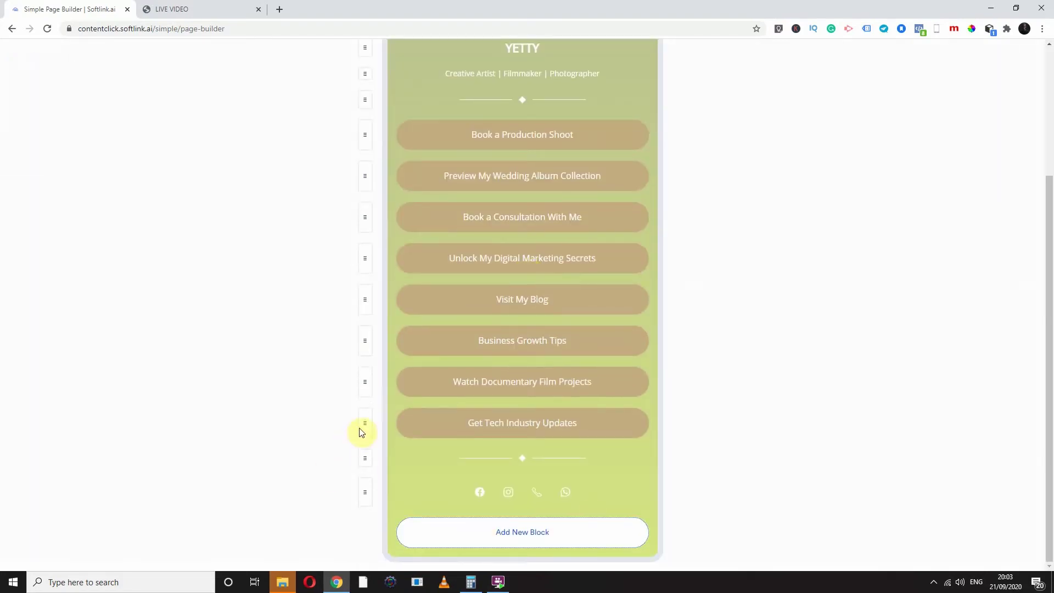
Change the Get Tech Industry Updates link text to 'Join my mailing list'
left_click(489, 434)
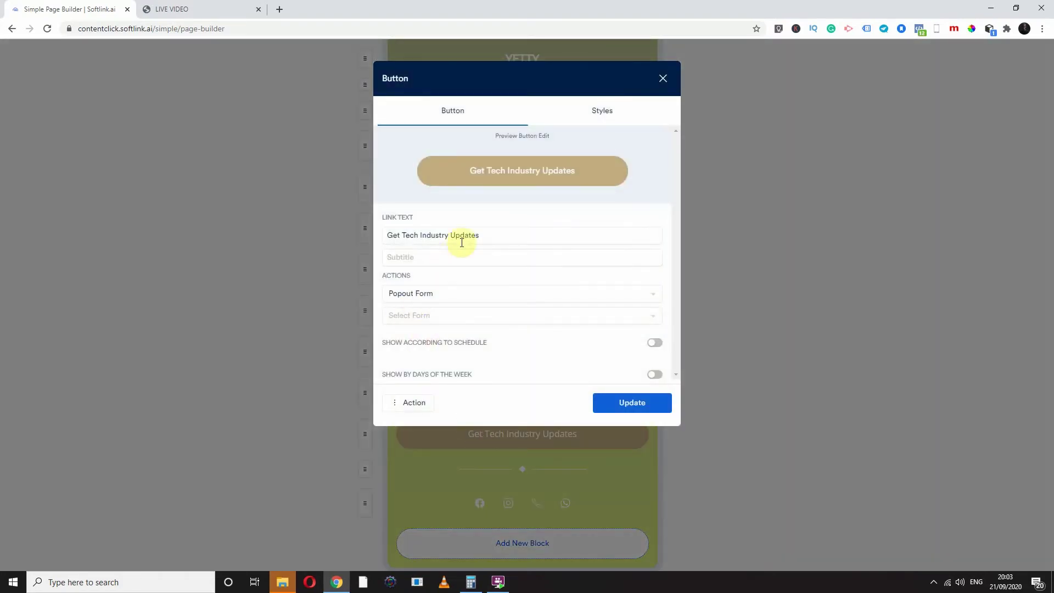
left_click(483, 235)
left_click_drag(484, 234, 338, 237)
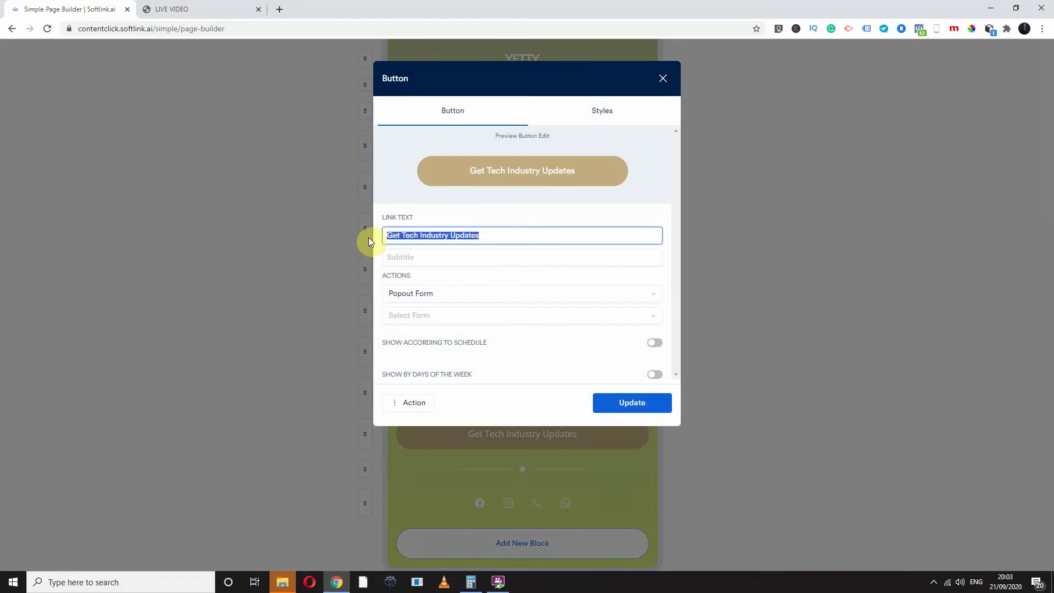
type("Get my")
key("BackSpace")
key("BackSpace")
key("BackSpace")
key("BackSpace")
key("BackSpace")
key("BackSpace")
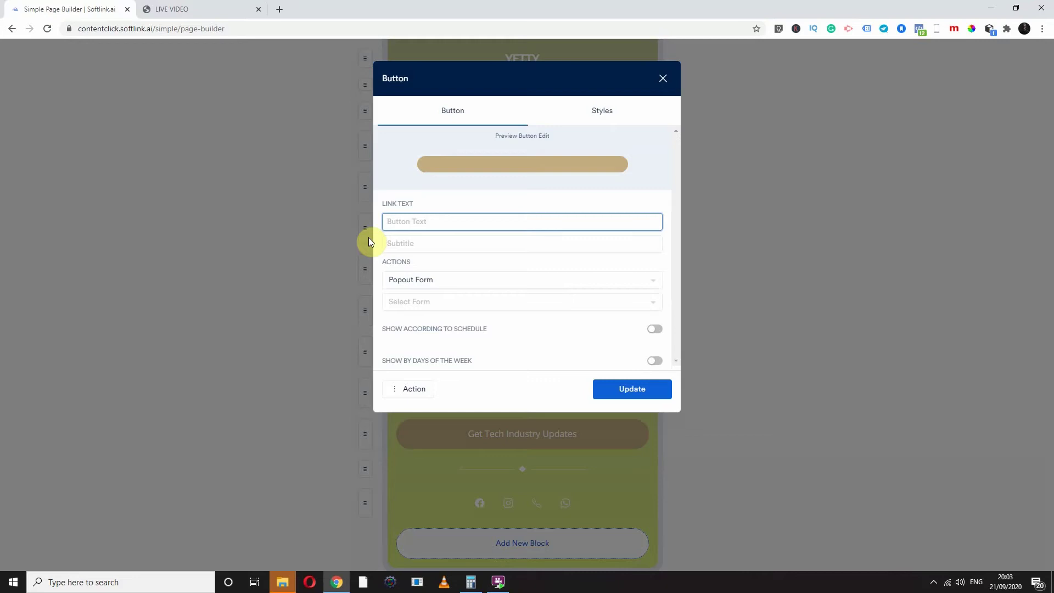
type("Join my mailing list")
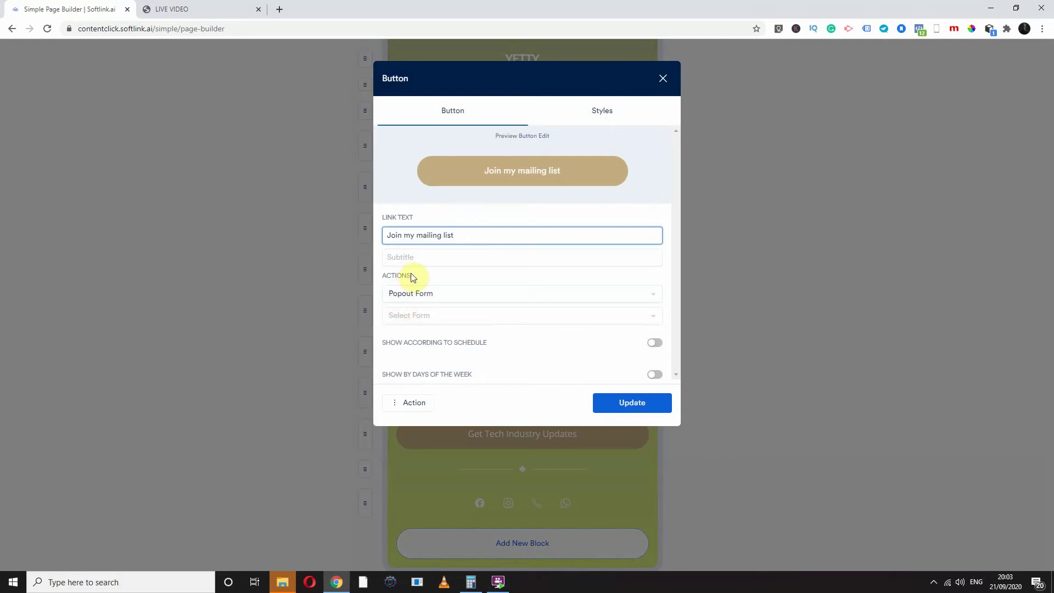
Keep the link's action as Popout Form with no form available, and update it
left_click(415, 315)
left_click(447, 318)
left_click(441, 321)
left_click(474, 393)
left_click(632, 403)
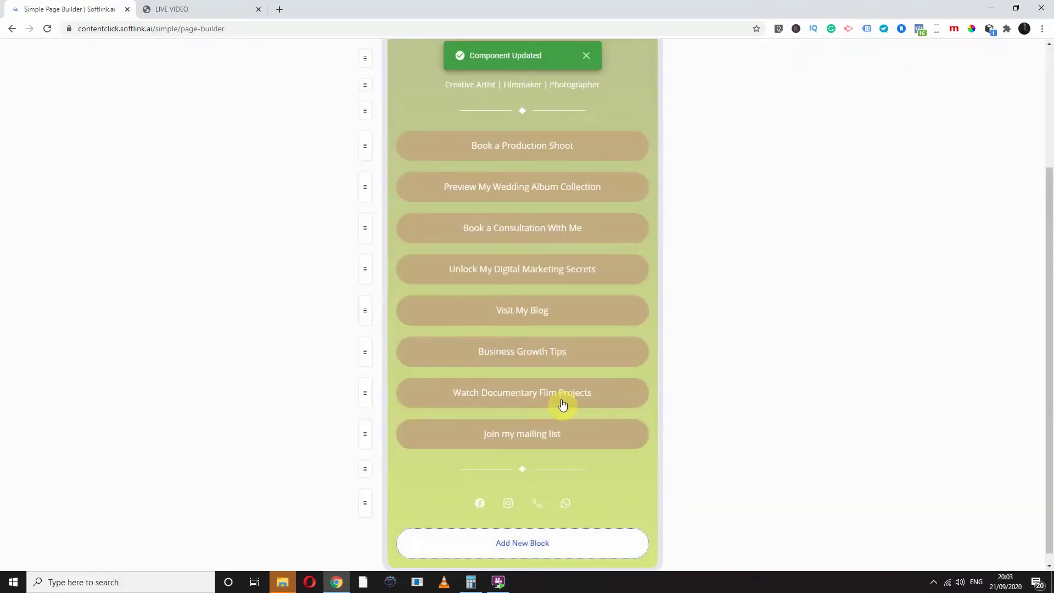
Browse the Add New Block components, peek at Form, then switch to the LIVE VIDEO tab
left_click(522, 542)
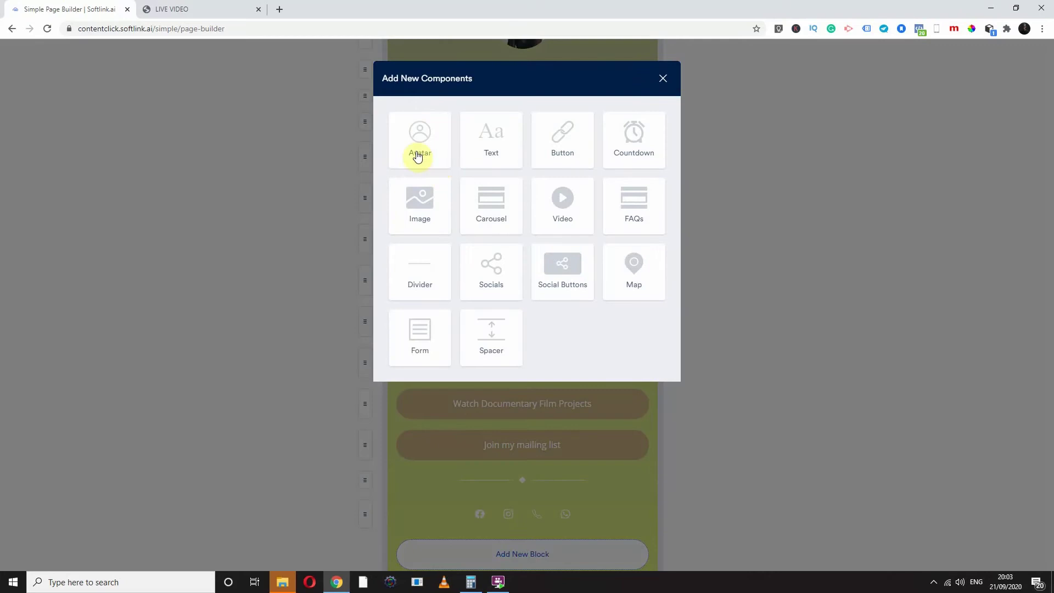
left_click(419, 334)
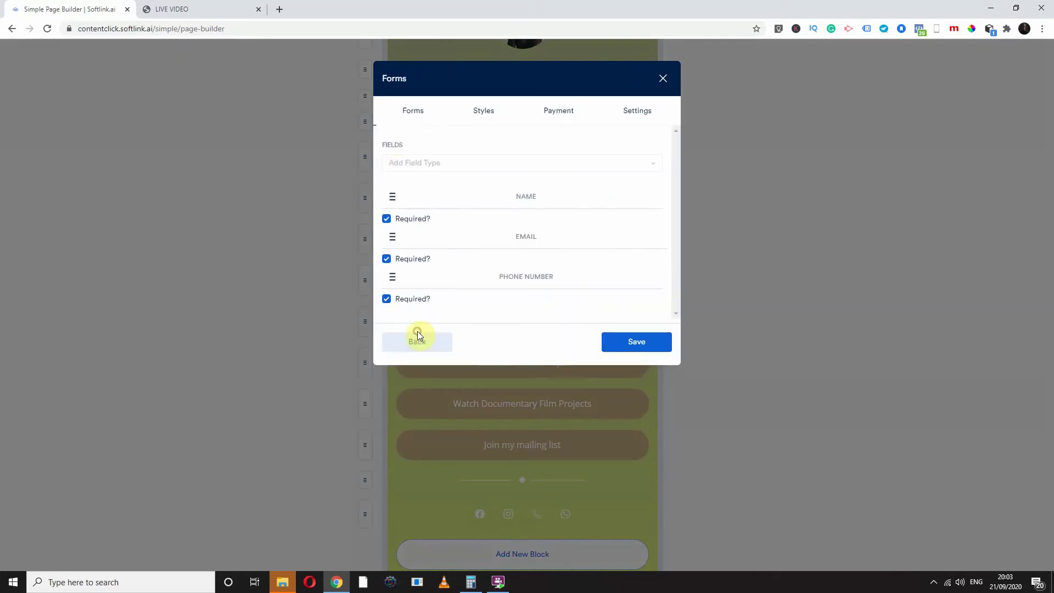
left_click(438, 340)
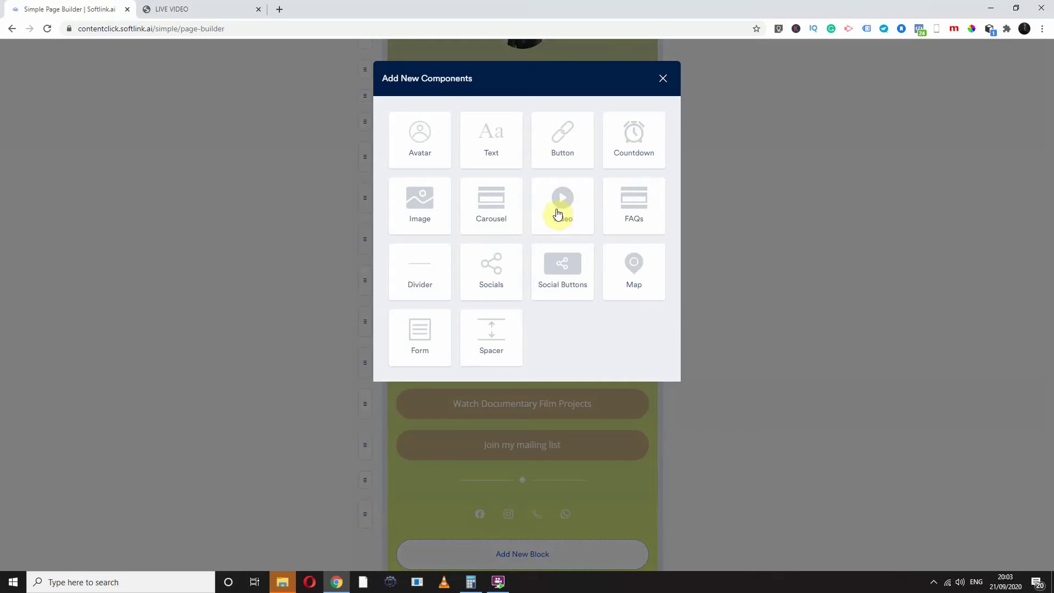
left_click(188, 5)
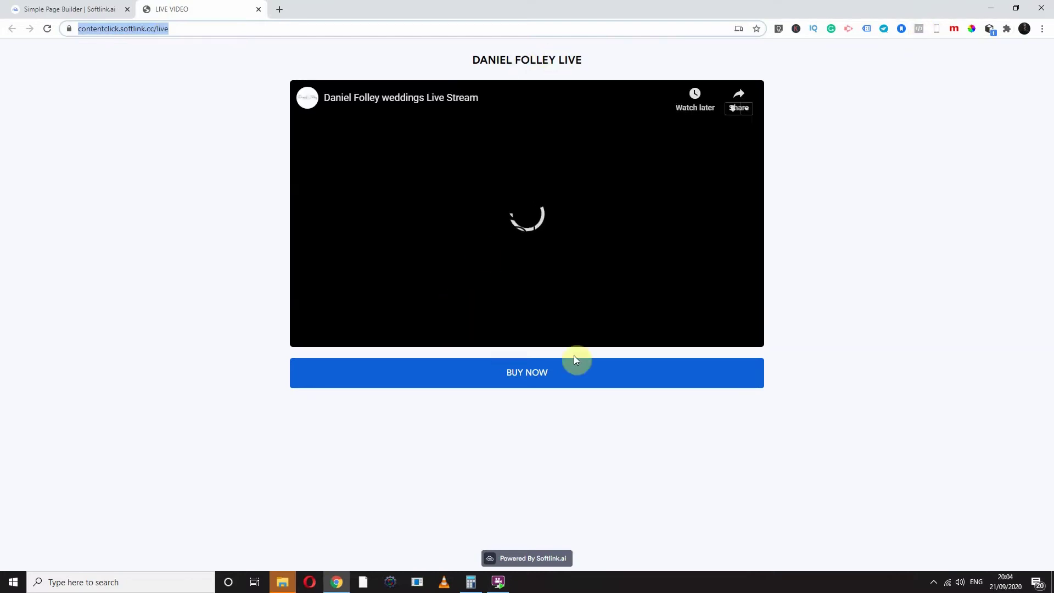
Back in the page builder, try a YouTube video block, cancel it, and reopen the component picker
left_click(105, 8)
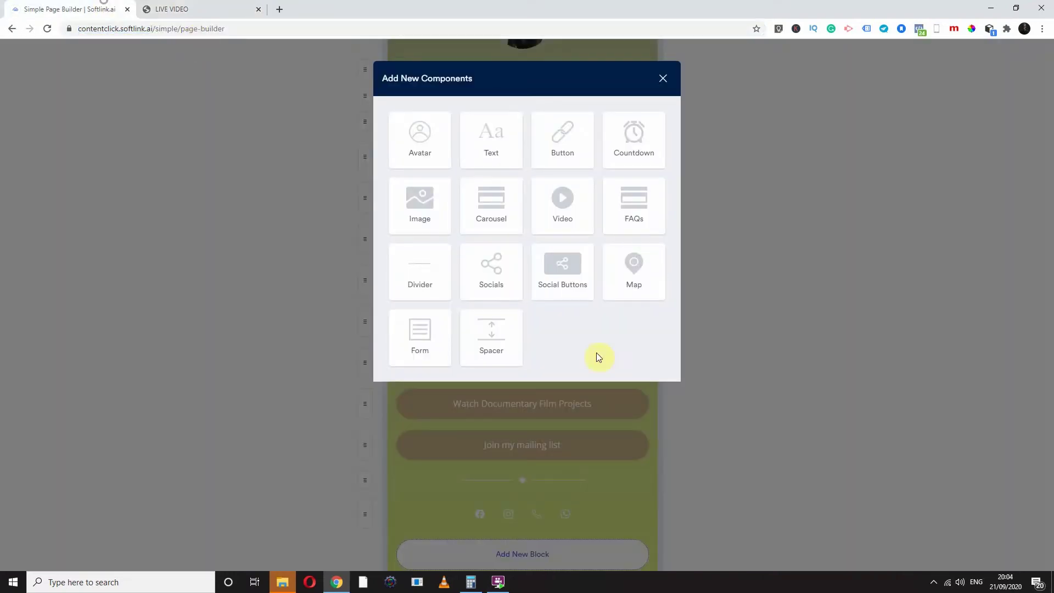
left_click(571, 204)
left_click(447, 279)
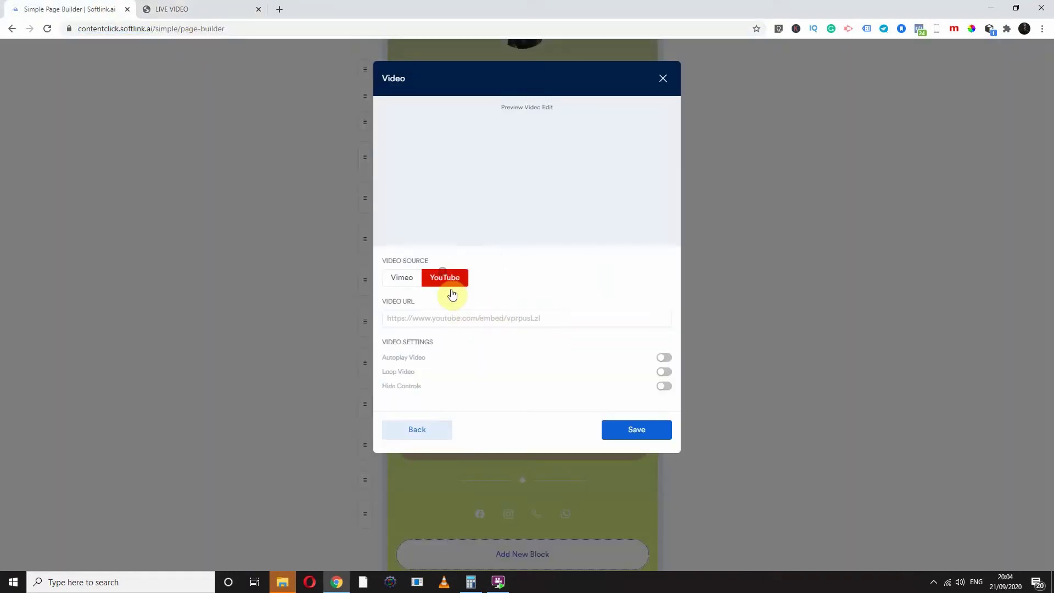
left_click(461, 323)
left_click(662, 80)
left_click(530, 555)
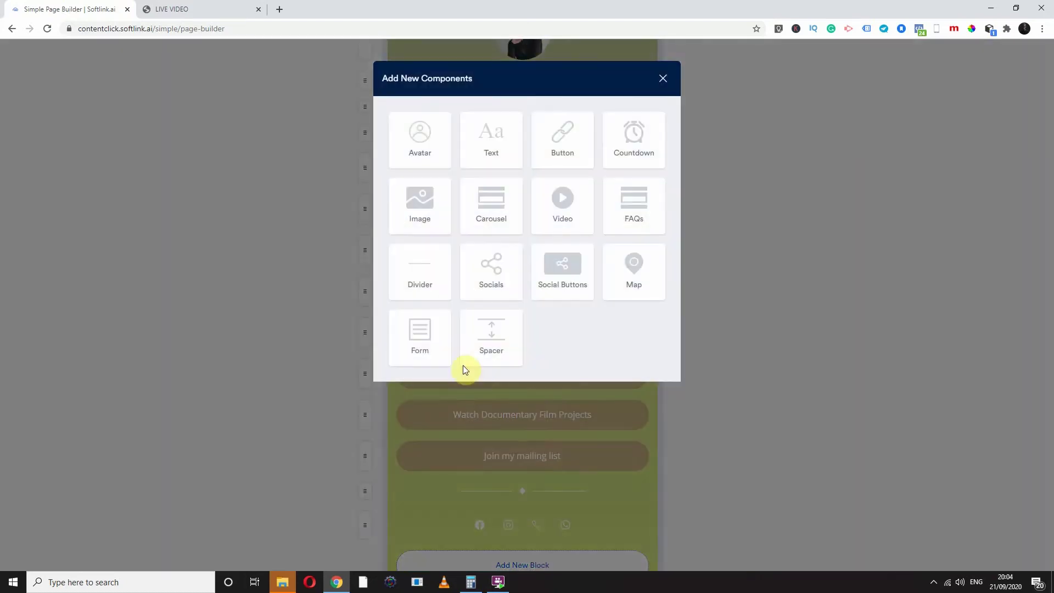
Add a form block and set its Form Style to Labelled Form
left_click(428, 349)
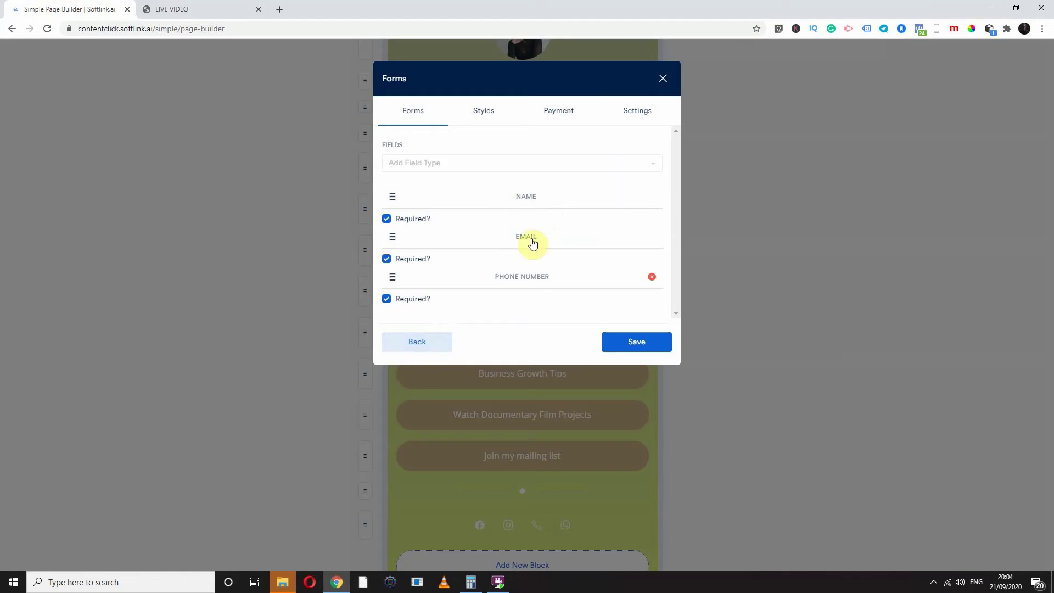
left_click(486, 114)
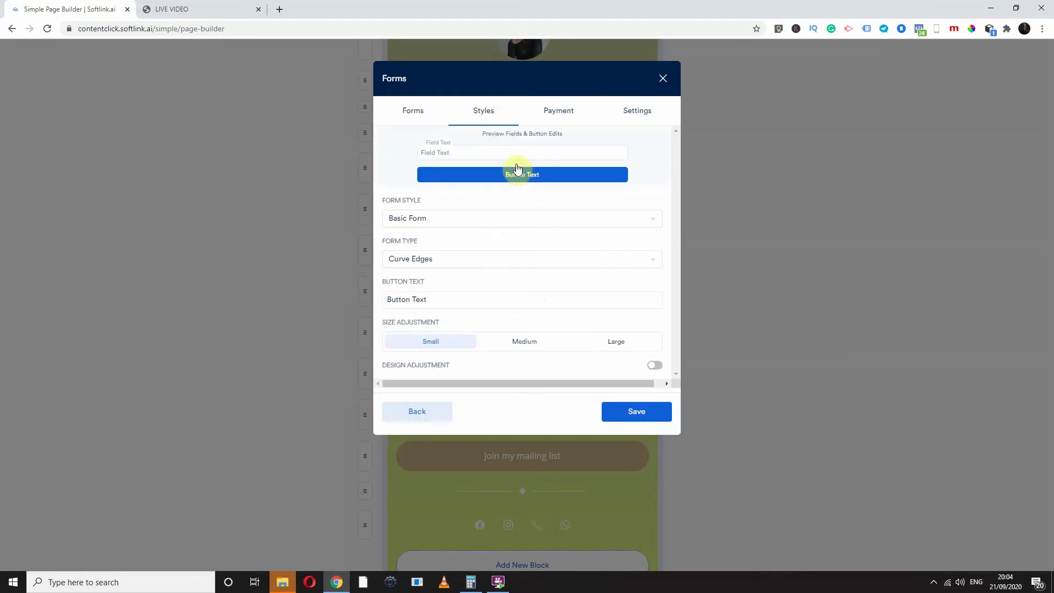
left_click(431, 218)
left_click(430, 262)
left_click(443, 222)
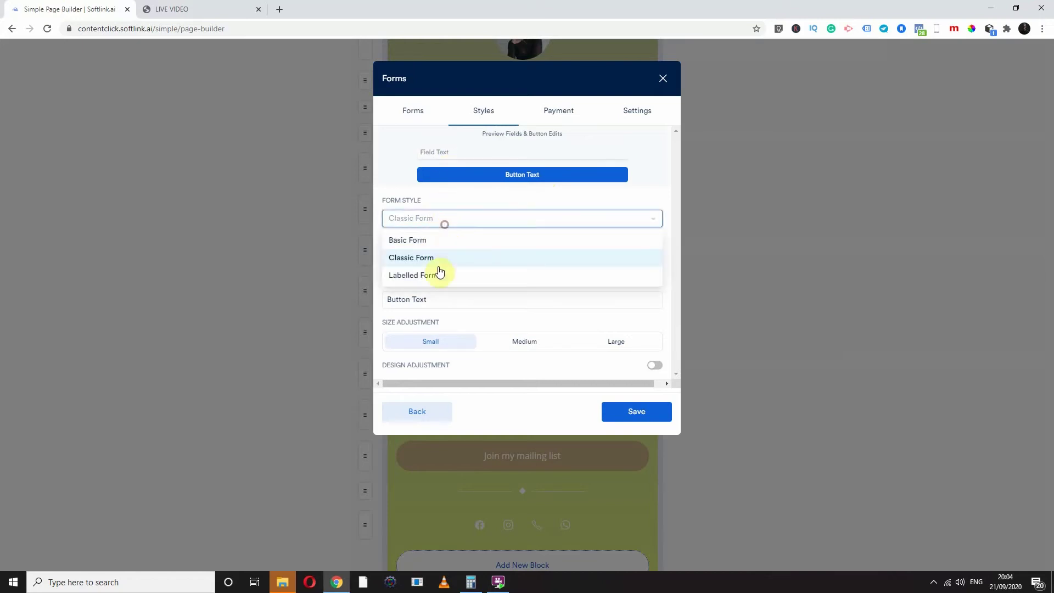
left_click(434, 275)
Set the form type to All Round edges
left_click(435, 280)
left_click(419, 306)
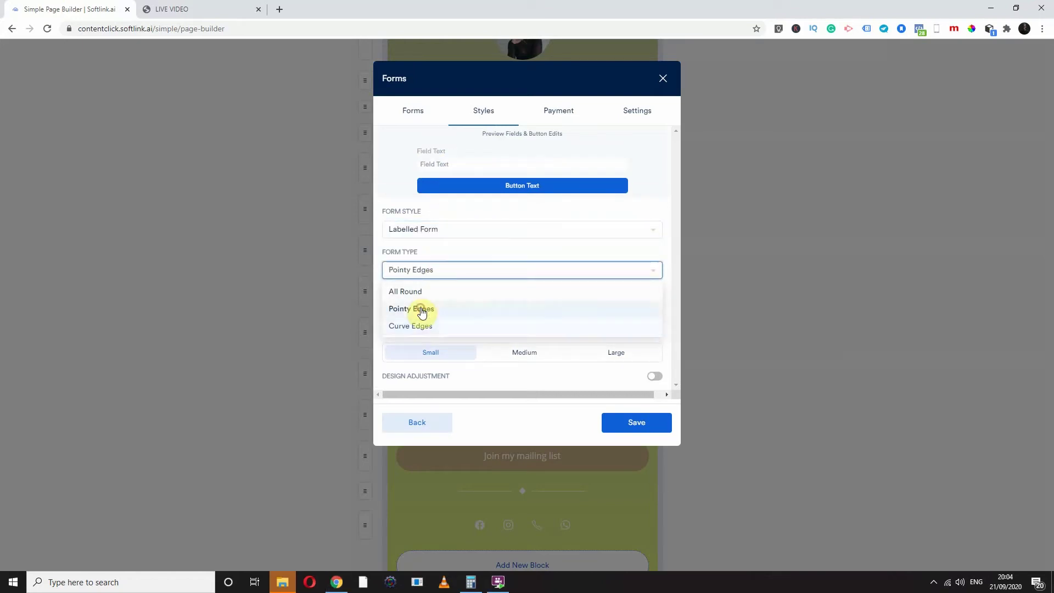
left_click(426, 266)
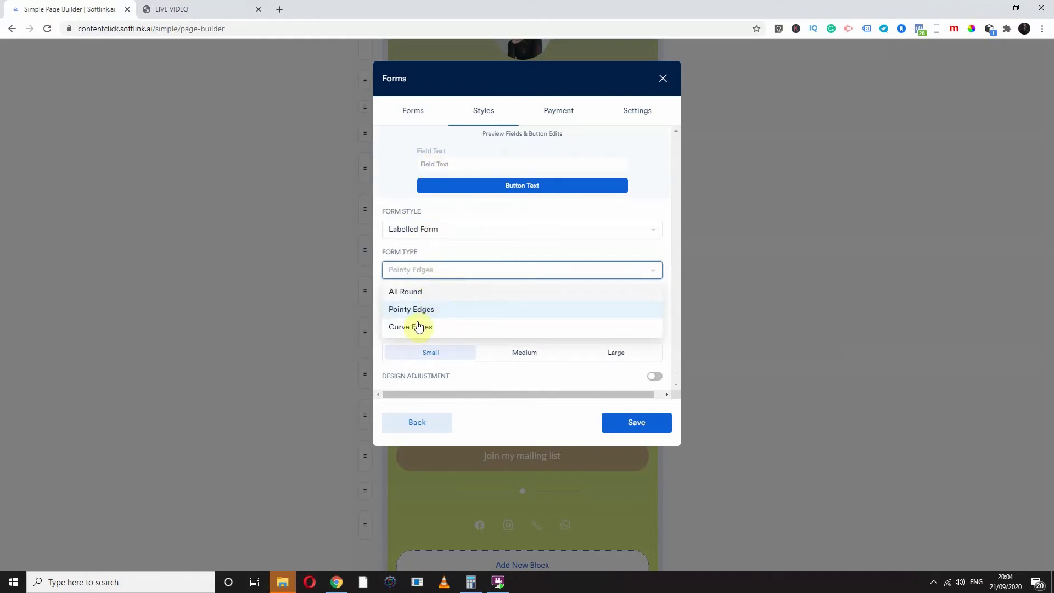
left_click(431, 292)
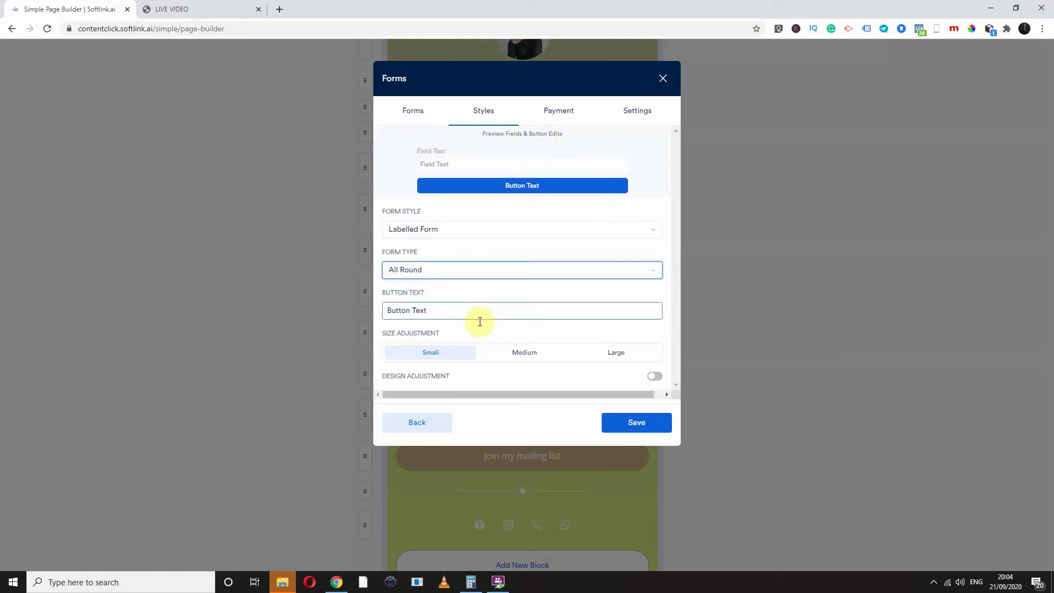
Make the form Large and change its button text to 'JOIN MY LIST'
left_click(608, 357)
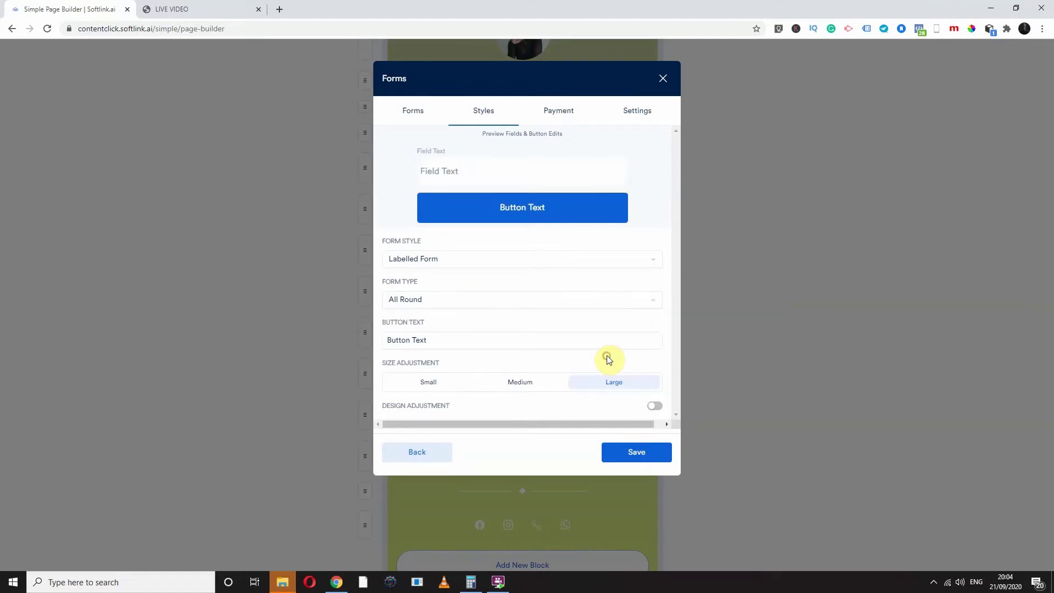
left_click(427, 341)
left_click_drag(405, 342, 379, 344)
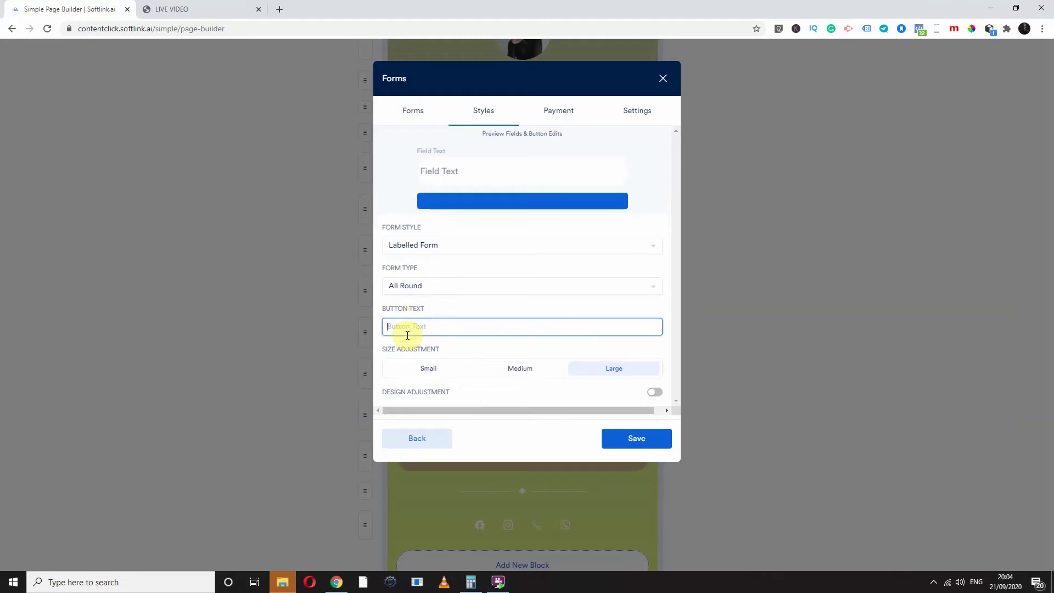
type("JOIN MY M")
key("BackSpace")
key("BackSpace")
type("LIST")
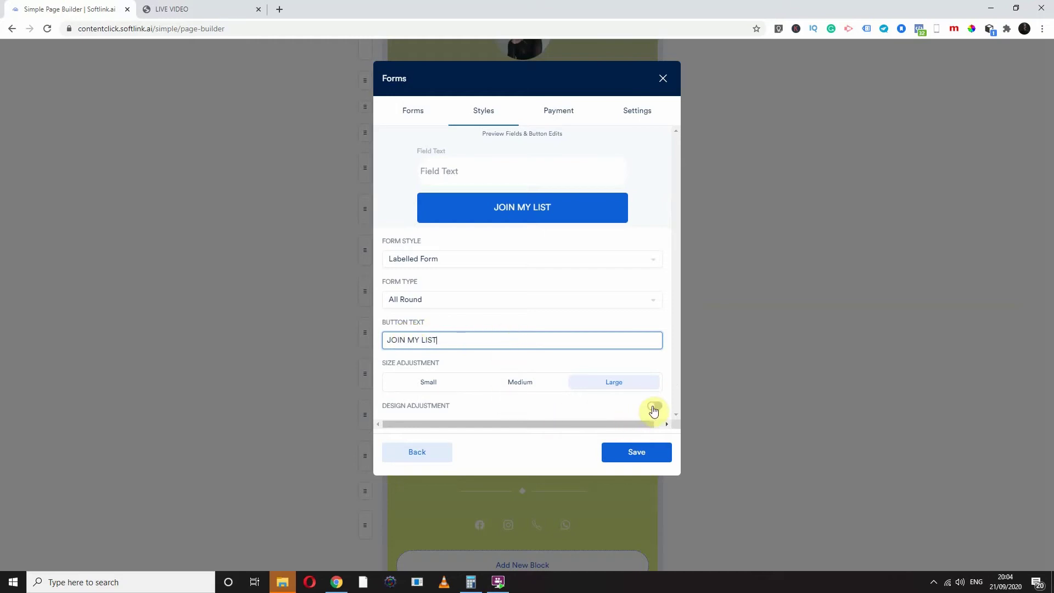
Toggle Design Adjustment on to view the colour settings, then off again
left_click(654, 407)
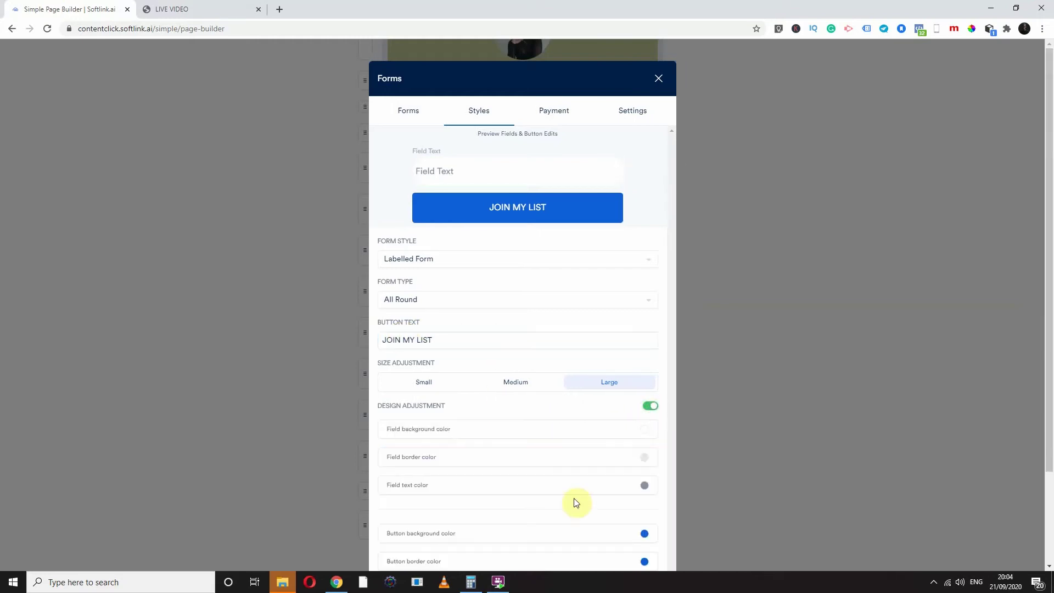
scroll(464, 486, "down", 2)
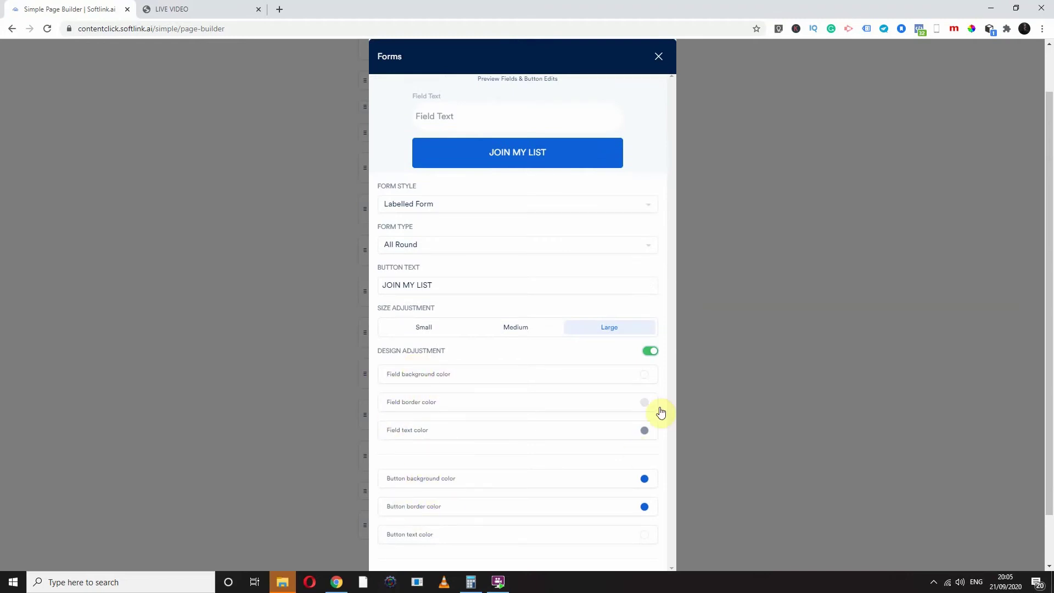
left_click(650, 352)
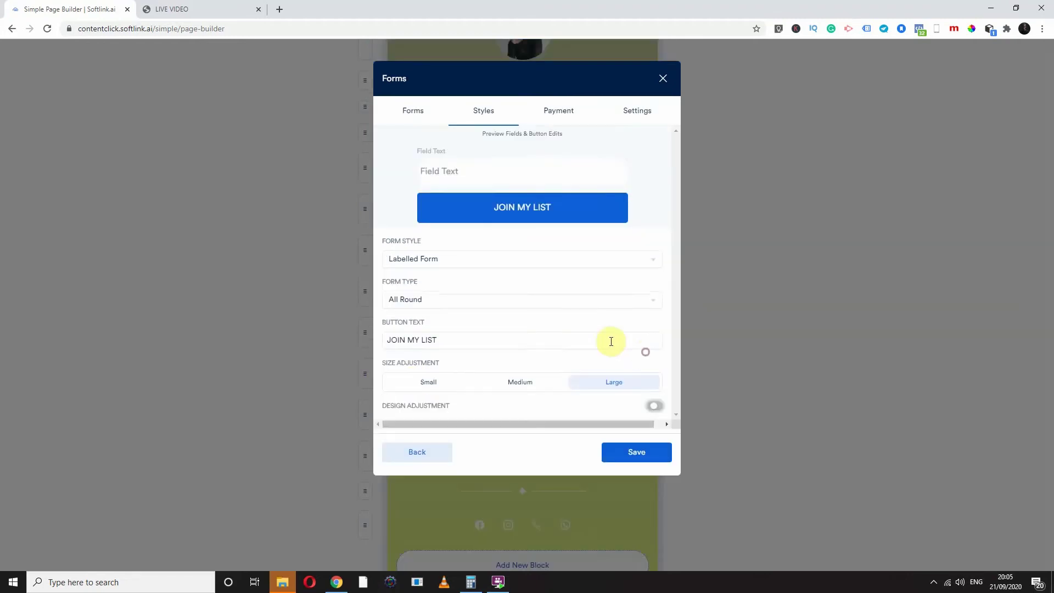
On the Payment tab, look through the Flutterwave and PayPal gateway options
left_click(559, 112)
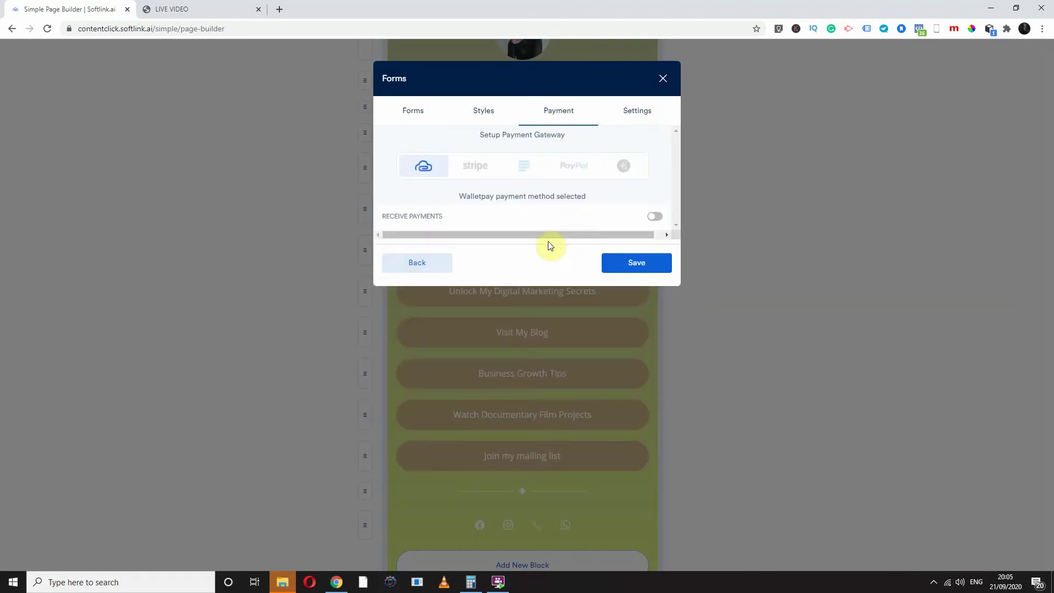
left_click(622, 165)
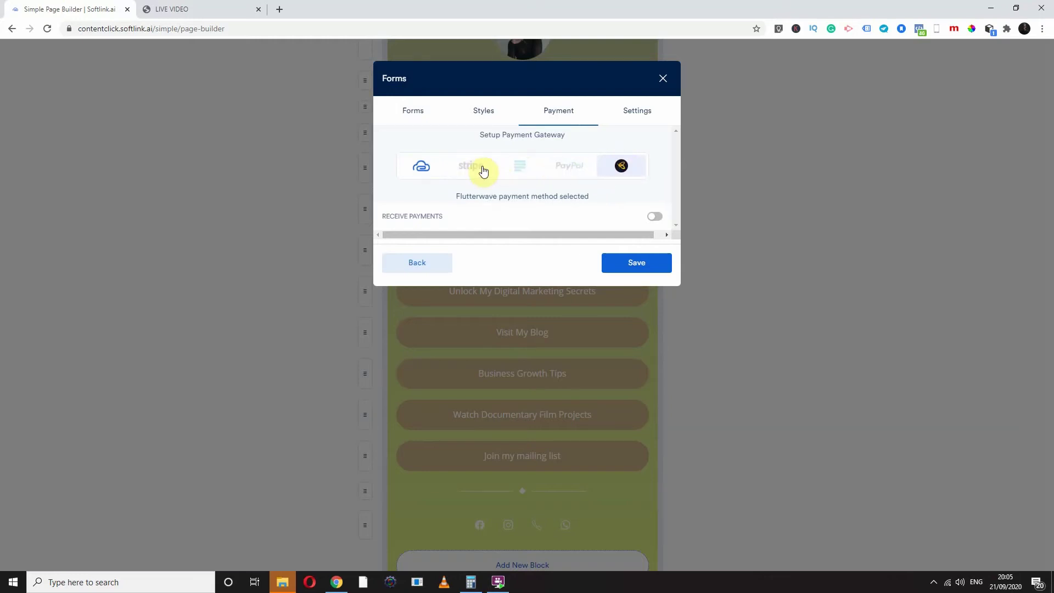
left_click(564, 168)
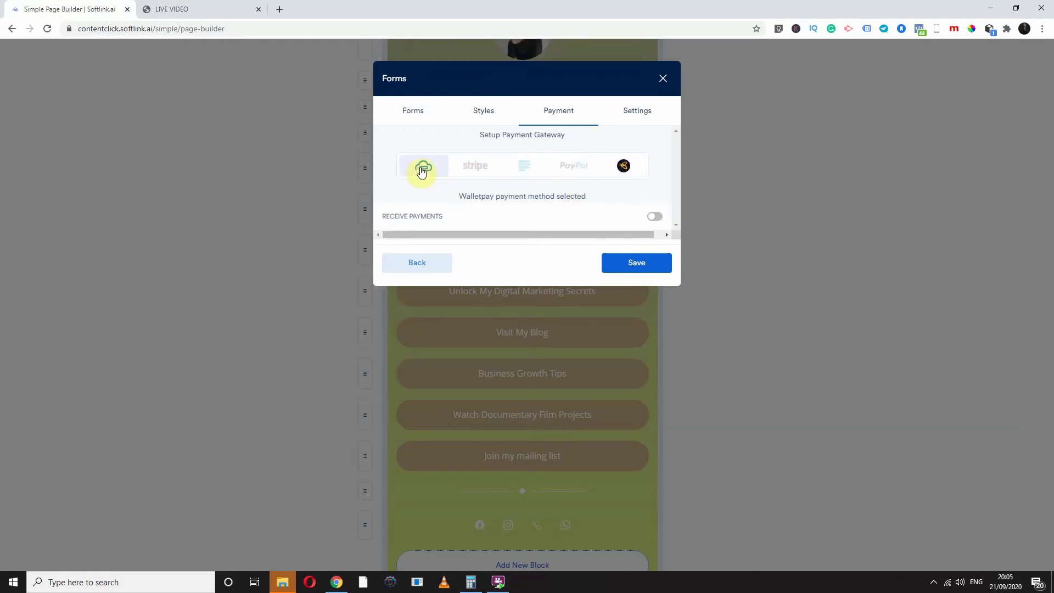
left_click_drag(459, 196, 583, 198)
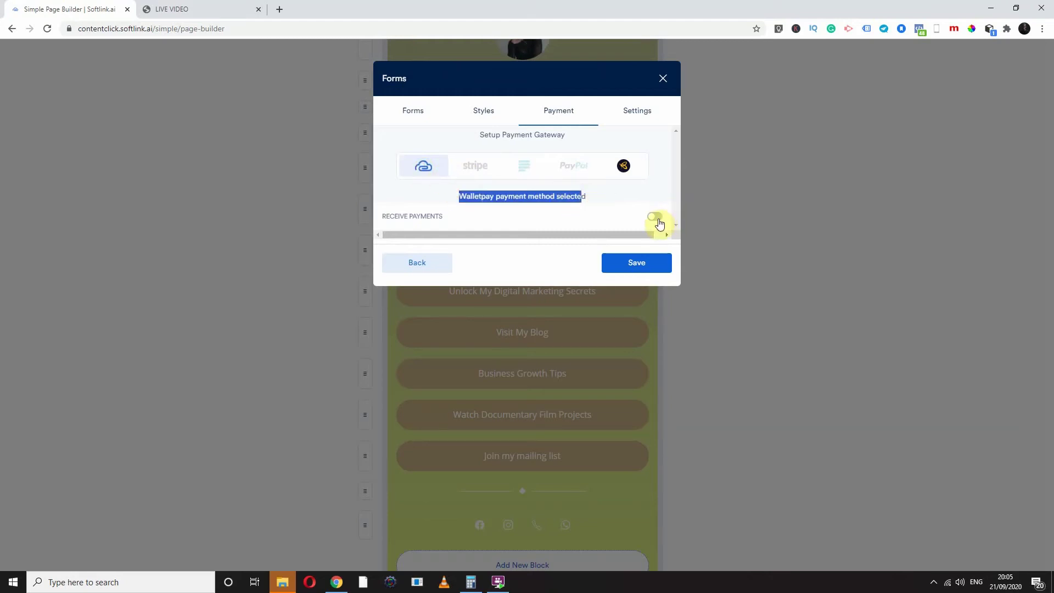
Turn on Receive Payments, set the amount, and leave Allow Quantity off
left_click(655, 218)
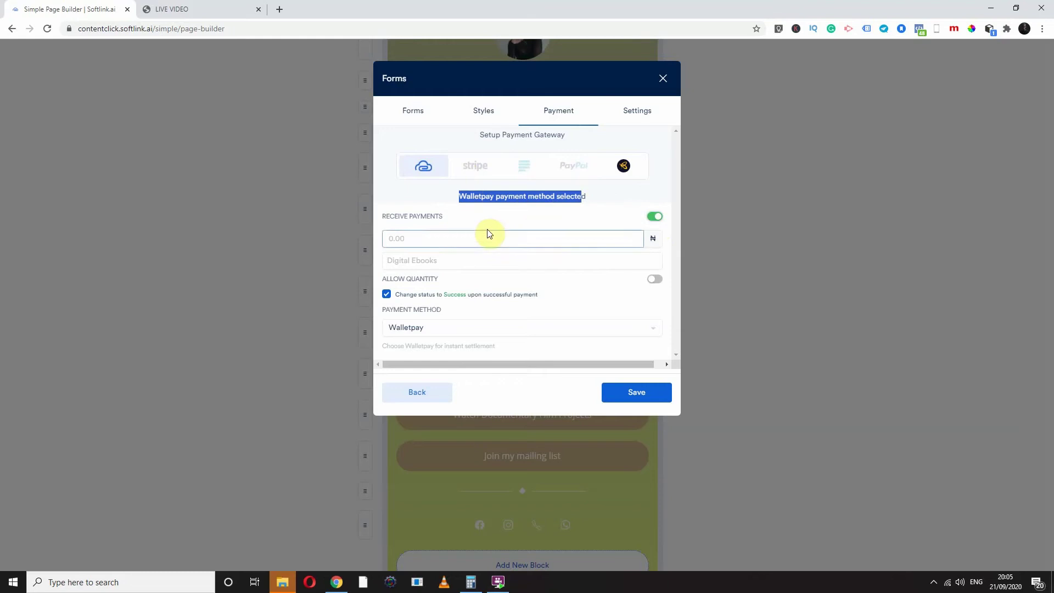
left_click(418, 238)
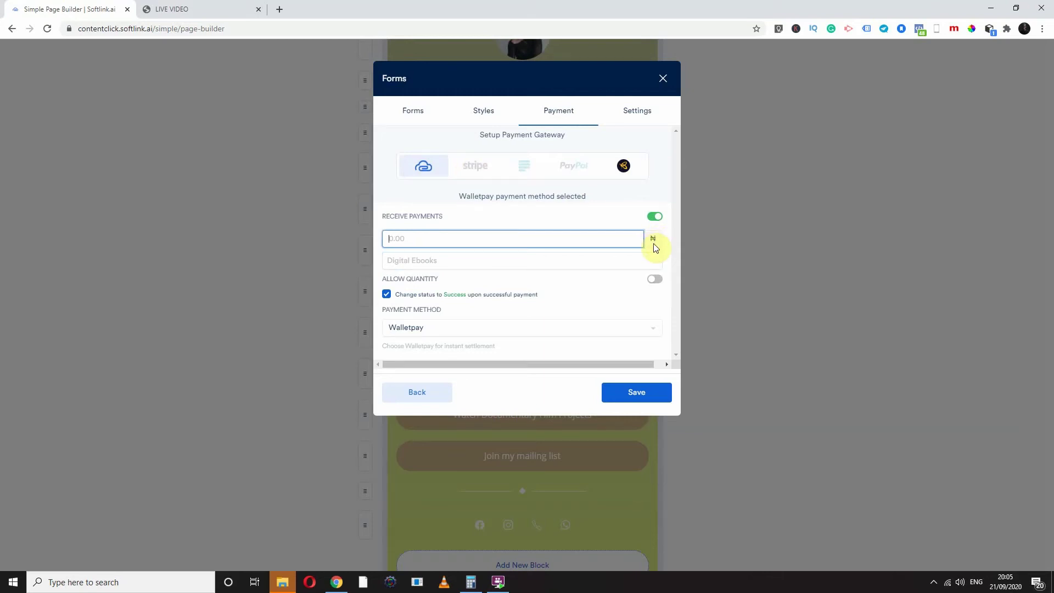
left_click(656, 280)
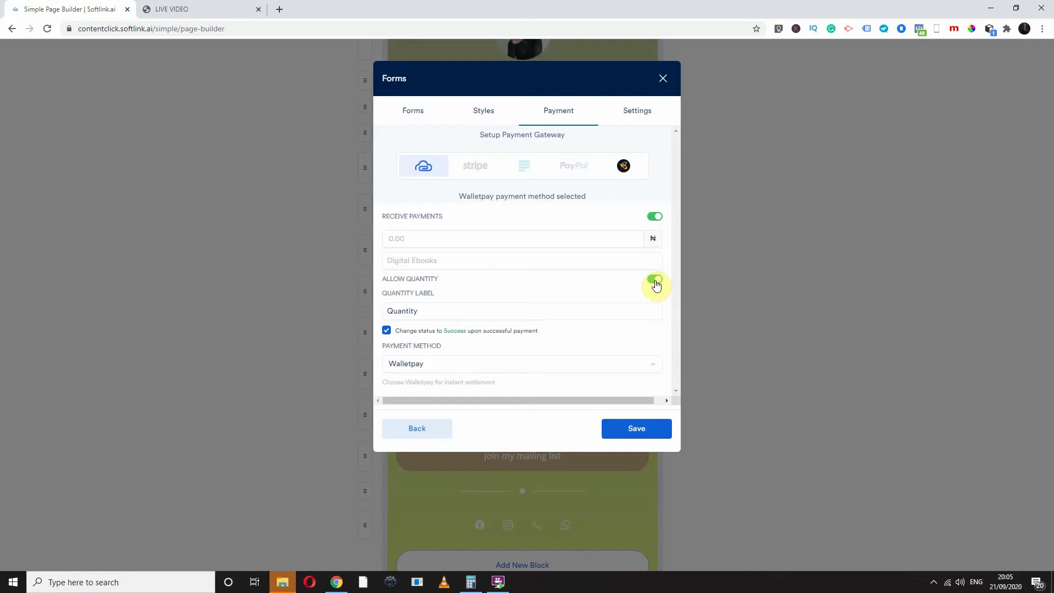
left_click(655, 281)
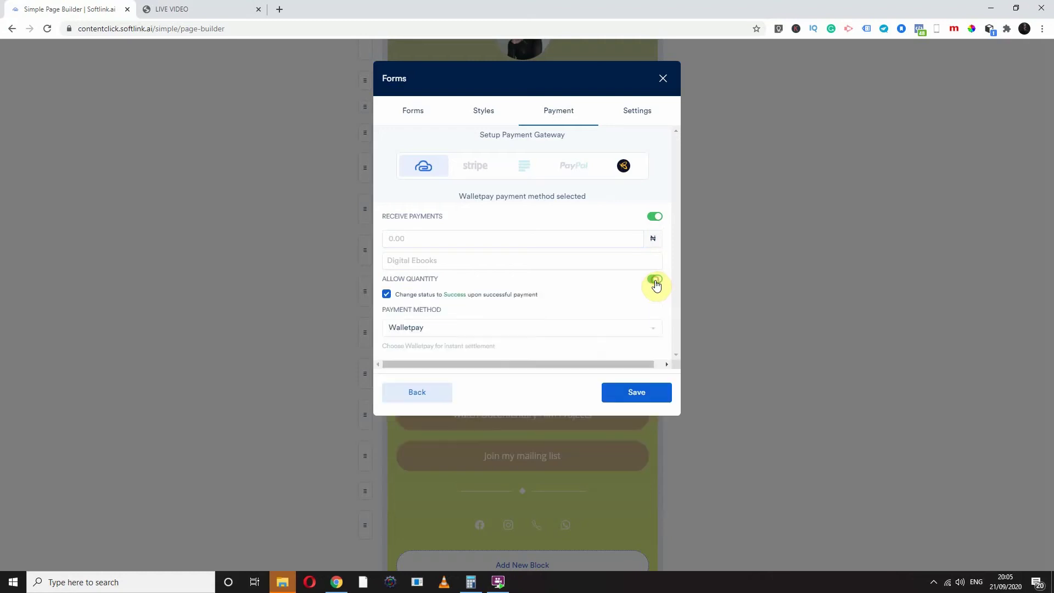
left_click(636, 111)
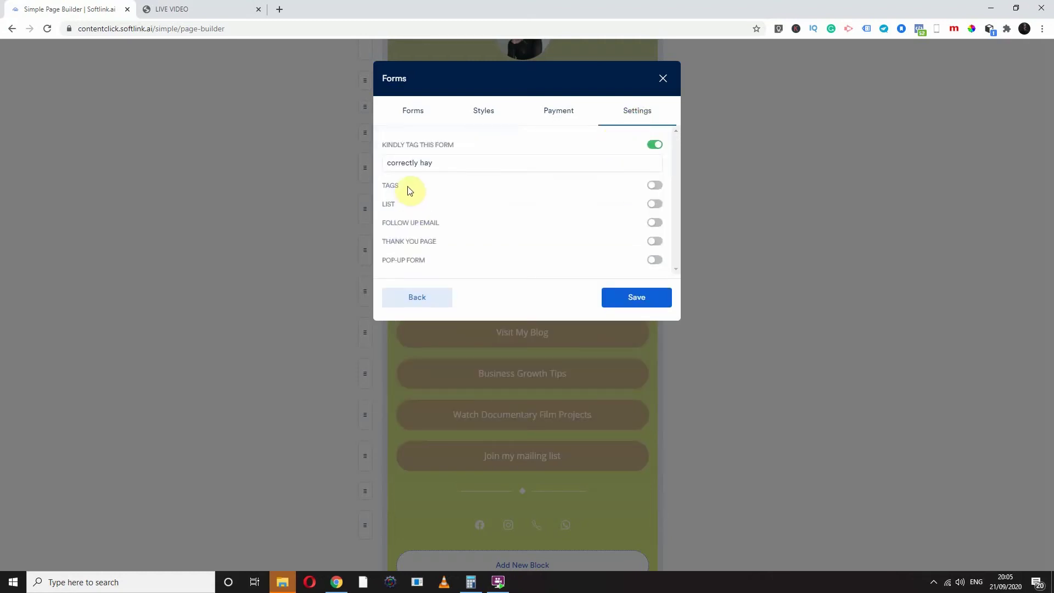
Tag the form 'Instagram bio', enable Pop-up Form, redirect to Facebook Ads Course, and save
left_click_drag(445, 160, 381, 160)
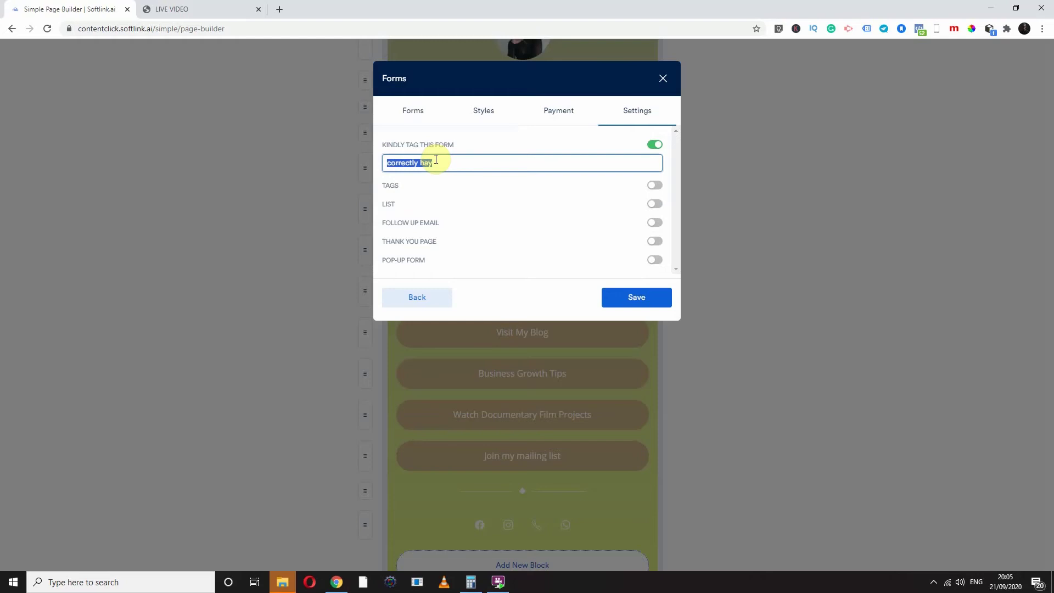
type("Instagram bio")
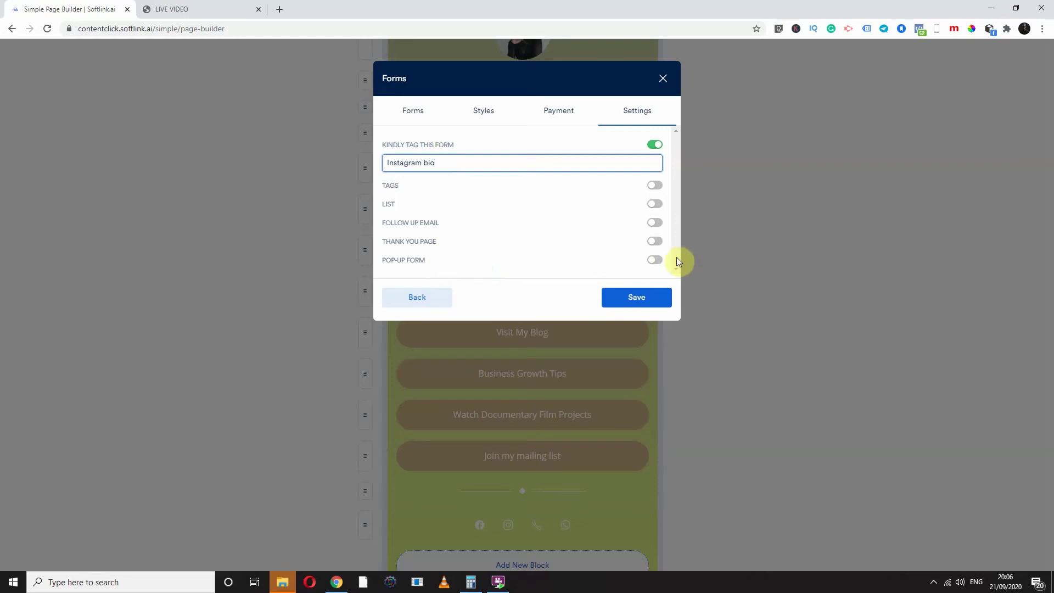
left_click(655, 260)
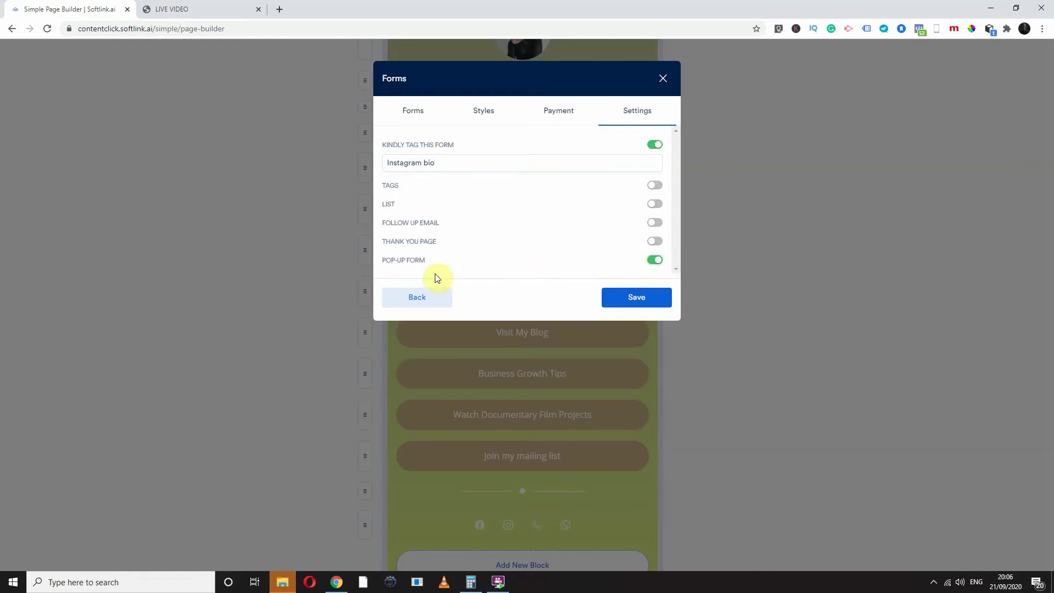
left_click(655, 241)
left_click(433, 273)
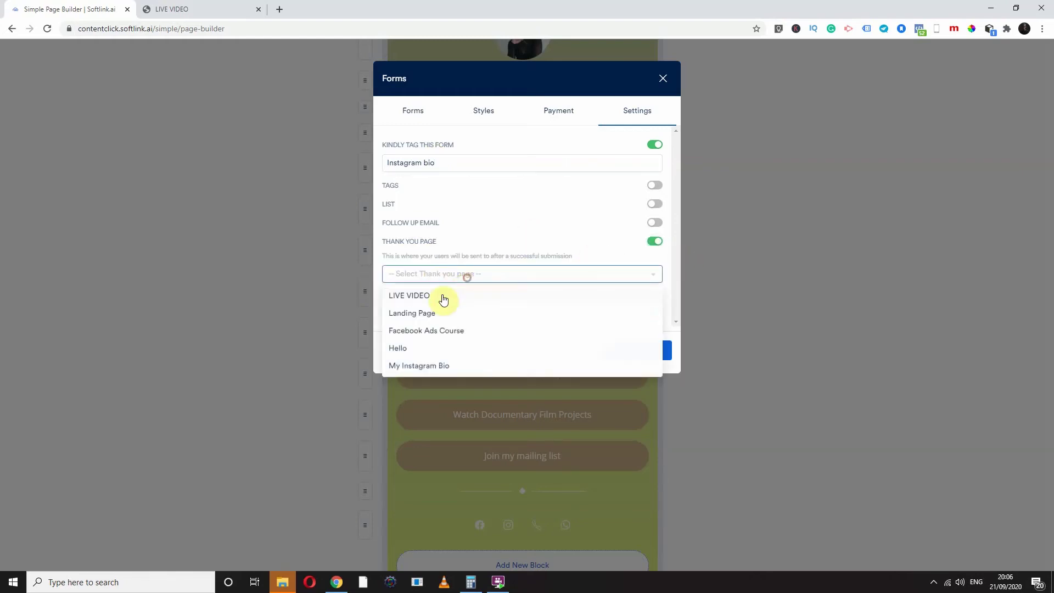
left_click(423, 333)
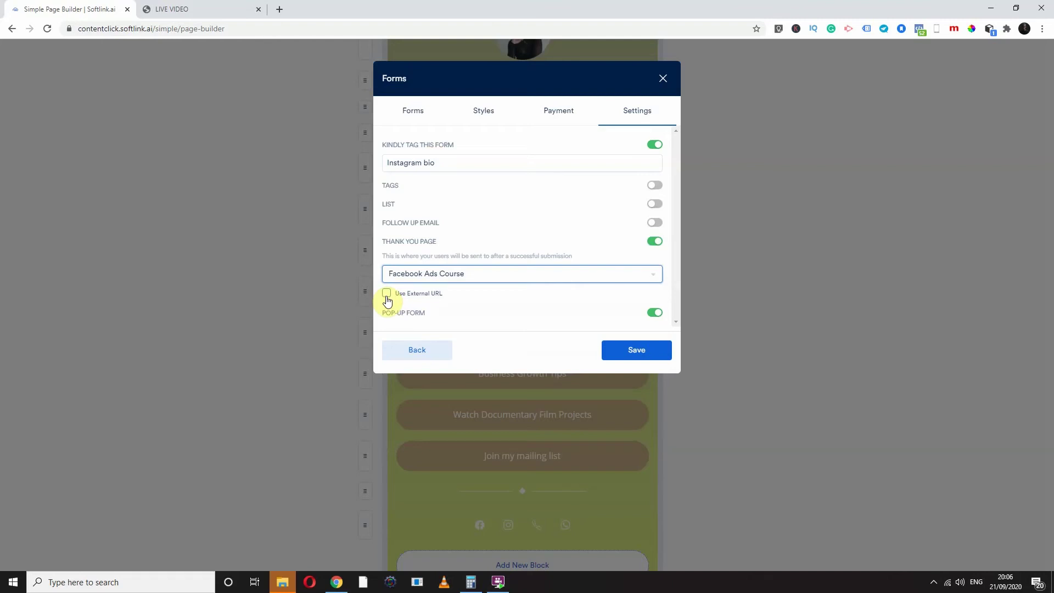
left_click(633, 352)
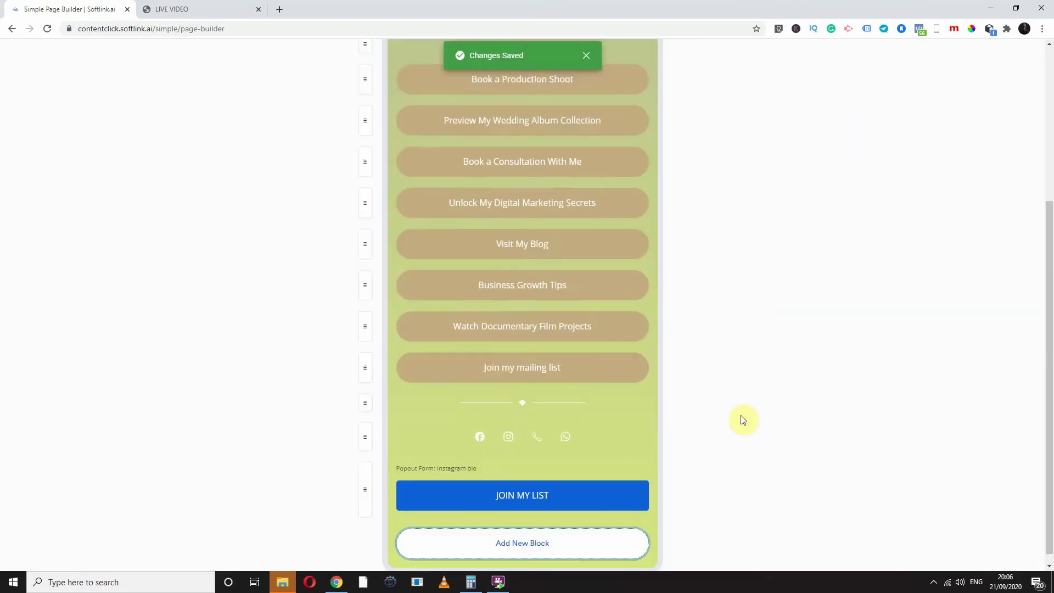
scroll(743, 420, "down", 1)
Set the Join my mailing list button to pop out the Instagram bio form
left_click(448, 483)
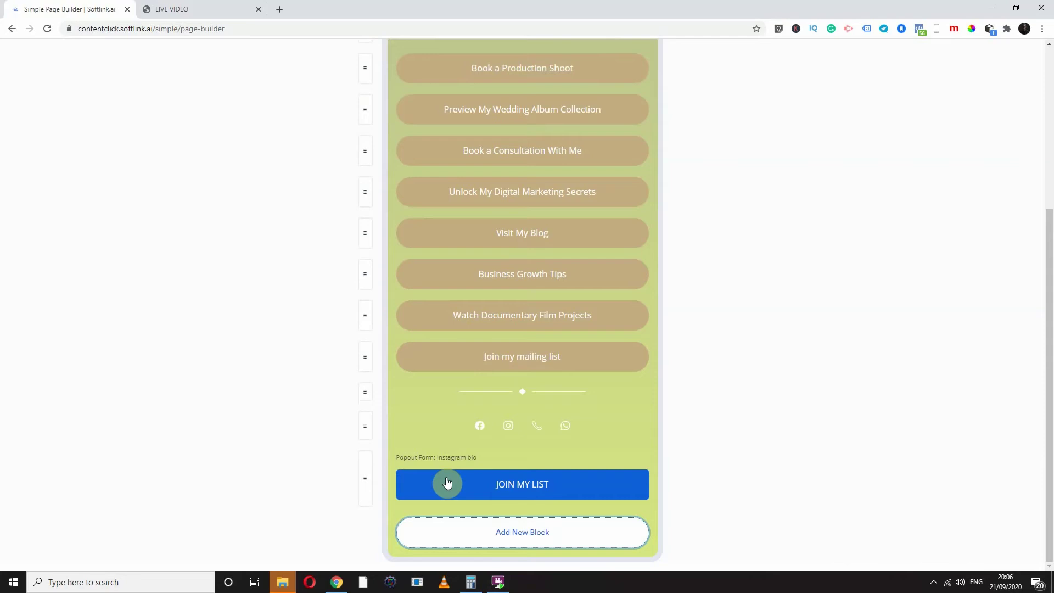
left_click(488, 364)
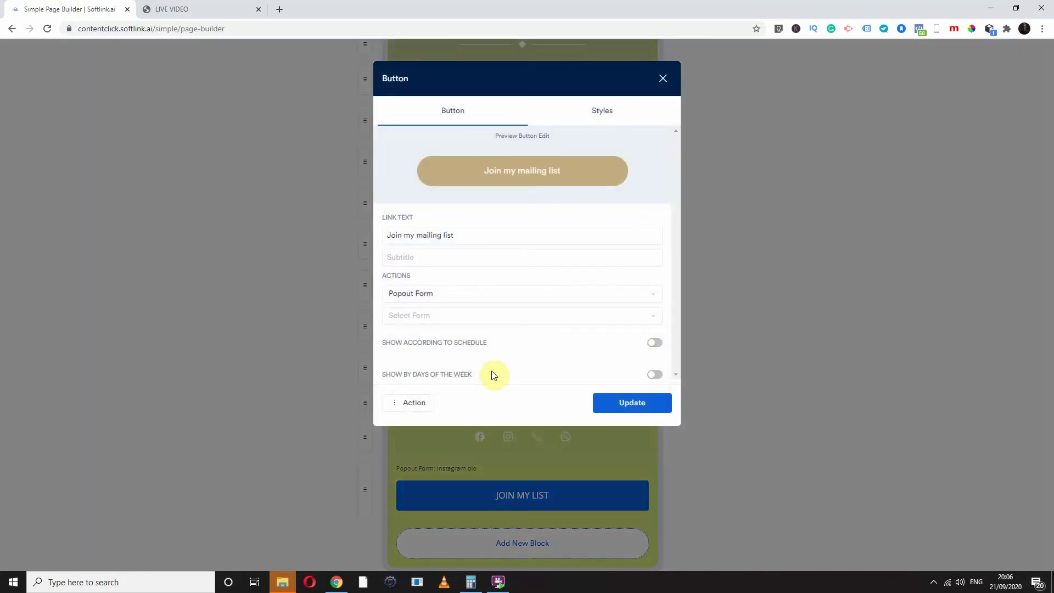
left_click(421, 294)
left_click(421, 295)
left_click(409, 318)
left_click(428, 337)
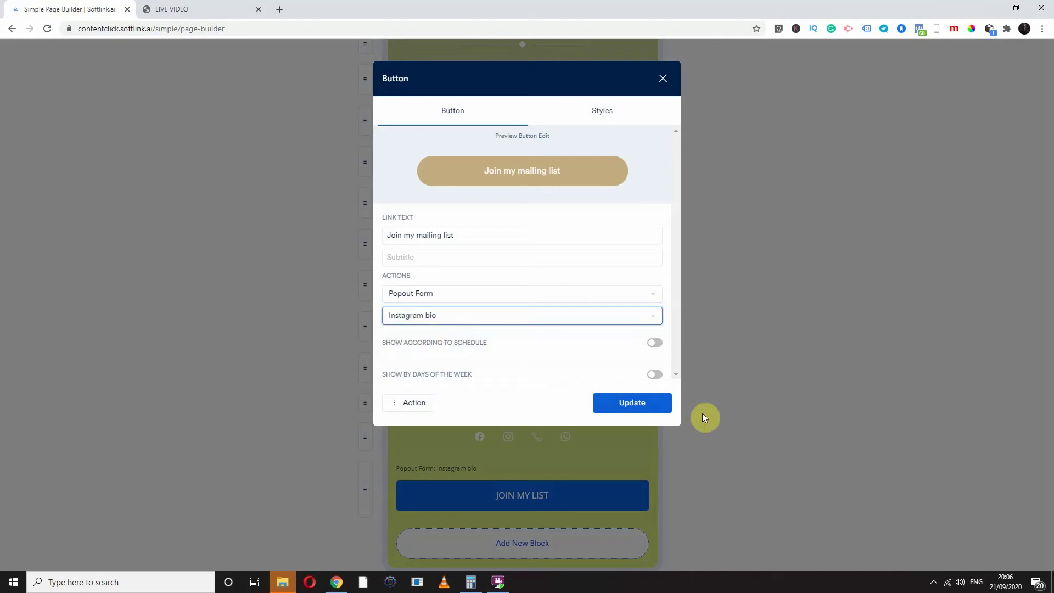
left_click(648, 406)
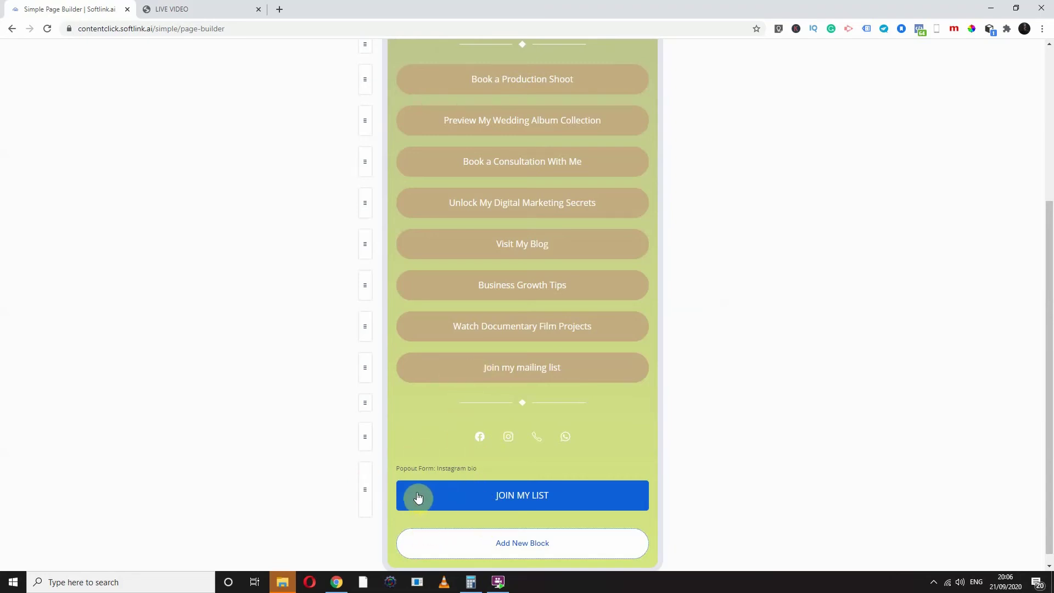
Try dragging a link button, leaving the order unchanged, and open the profile avatar's settings
scroll(385, 394, "up", 1)
left_click_drag(385, 394, 367, 229)
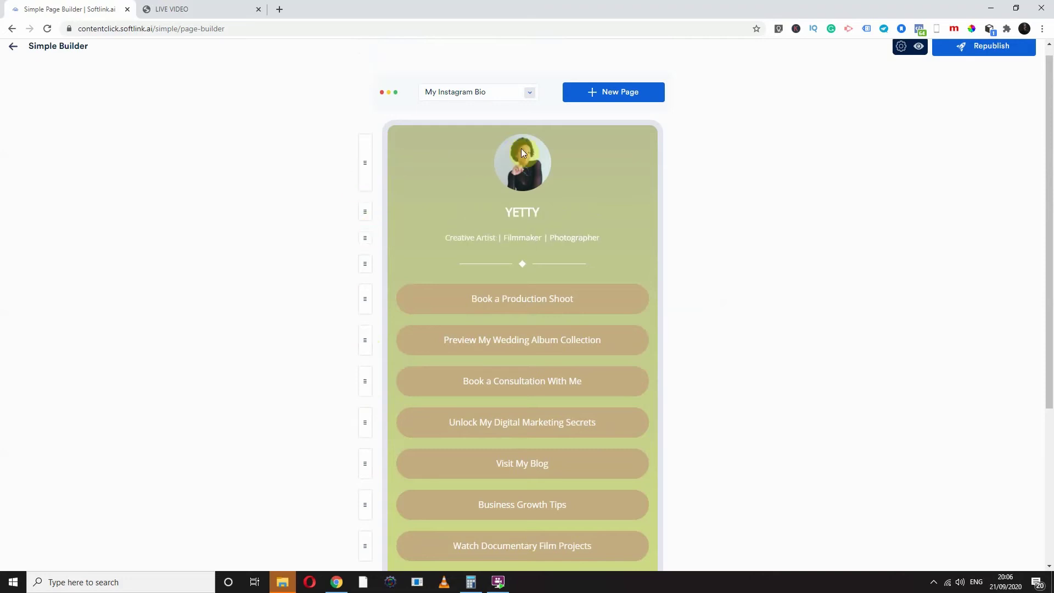
left_click(522, 148)
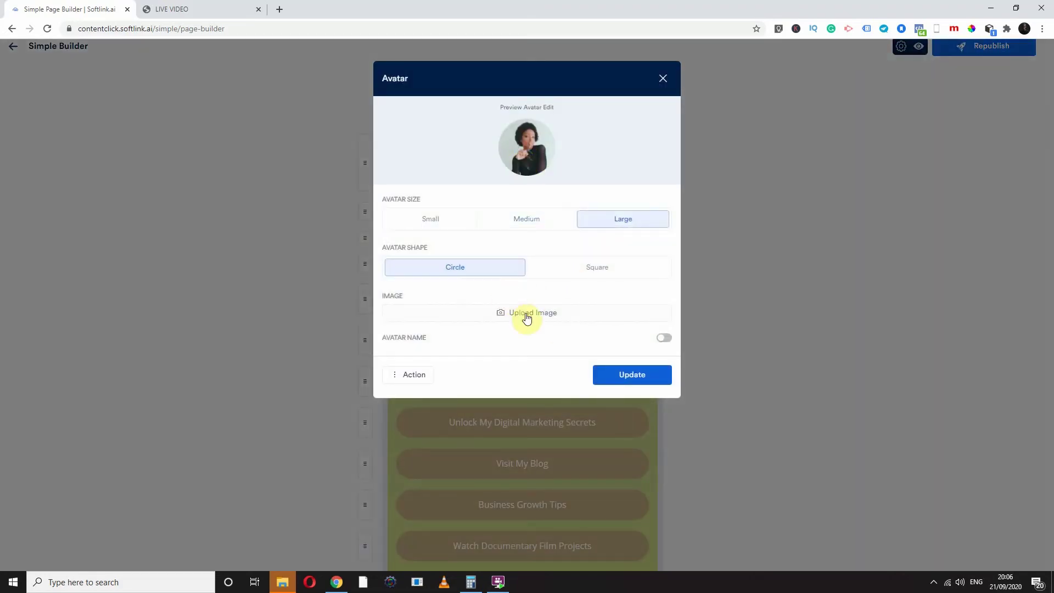
Close the Avatar settings, keeping the current photo and leaving Avatar Name off
left_click(525, 318)
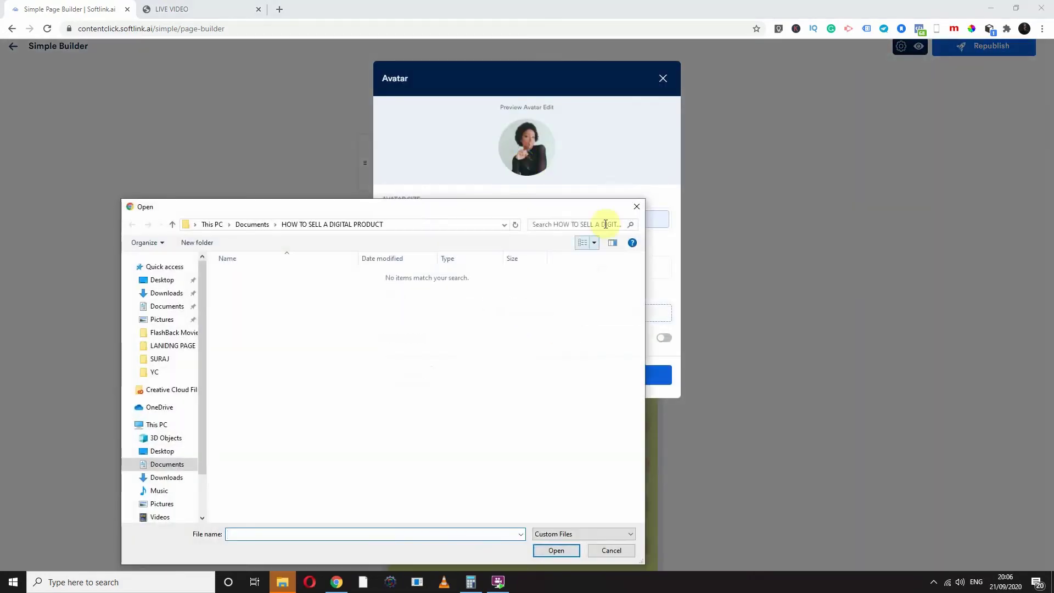
left_click(637, 212)
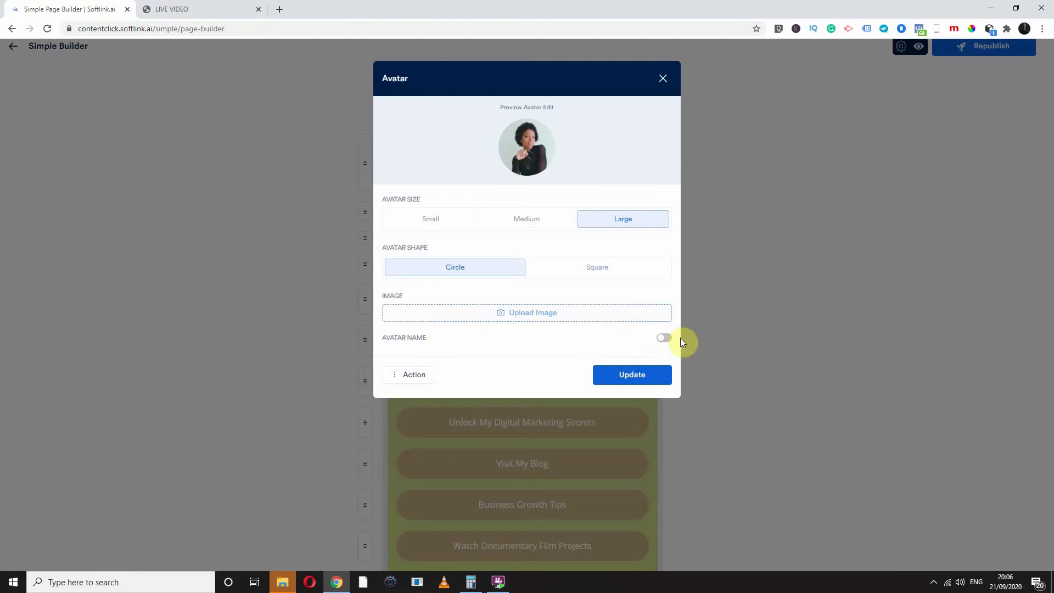
left_click(663, 340)
left_click(663, 349)
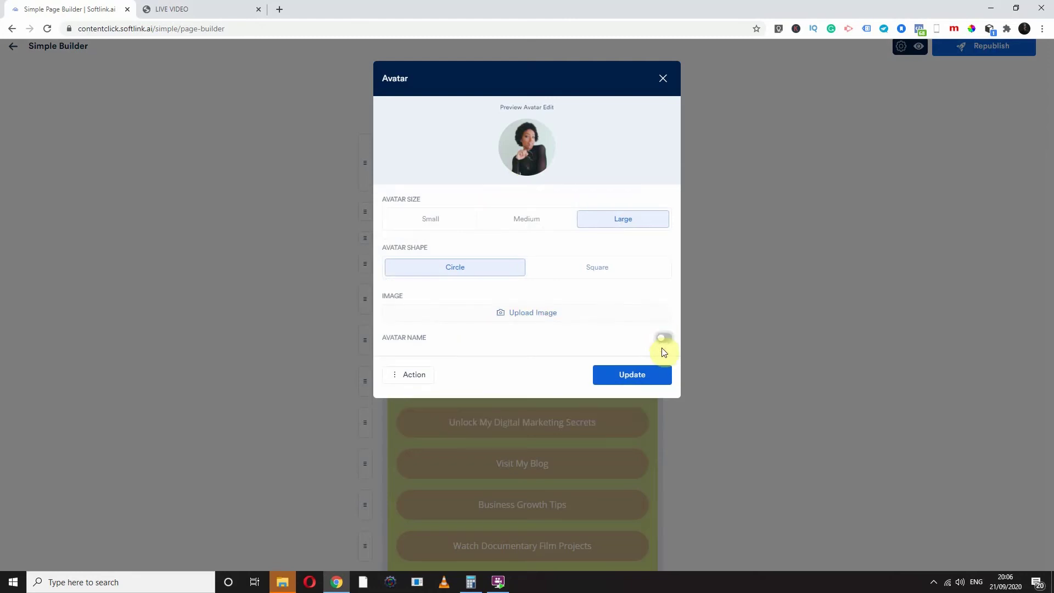
left_click(663, 79)
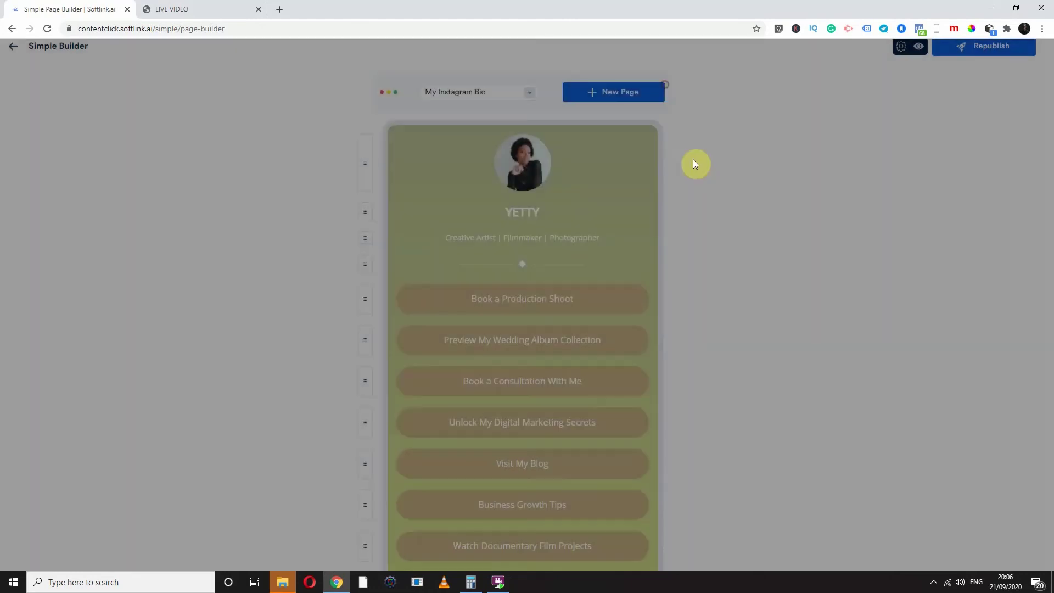
scroll(589, 397, "down", 4)
Add an Image block using the mirror portrait from a web search for 'fine art'
left_click(528, 520)
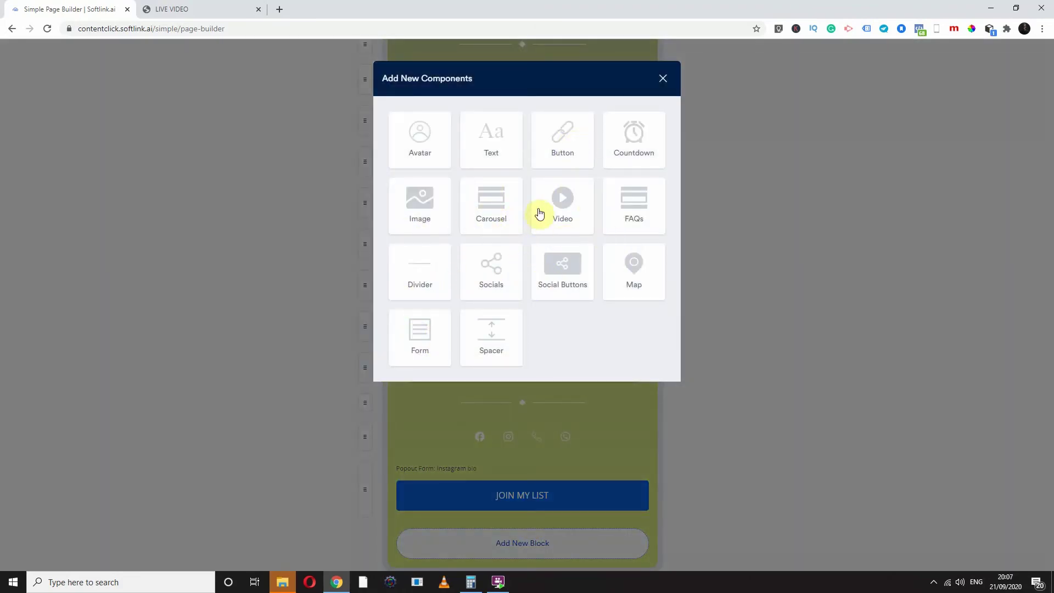
left_click(423, 205)
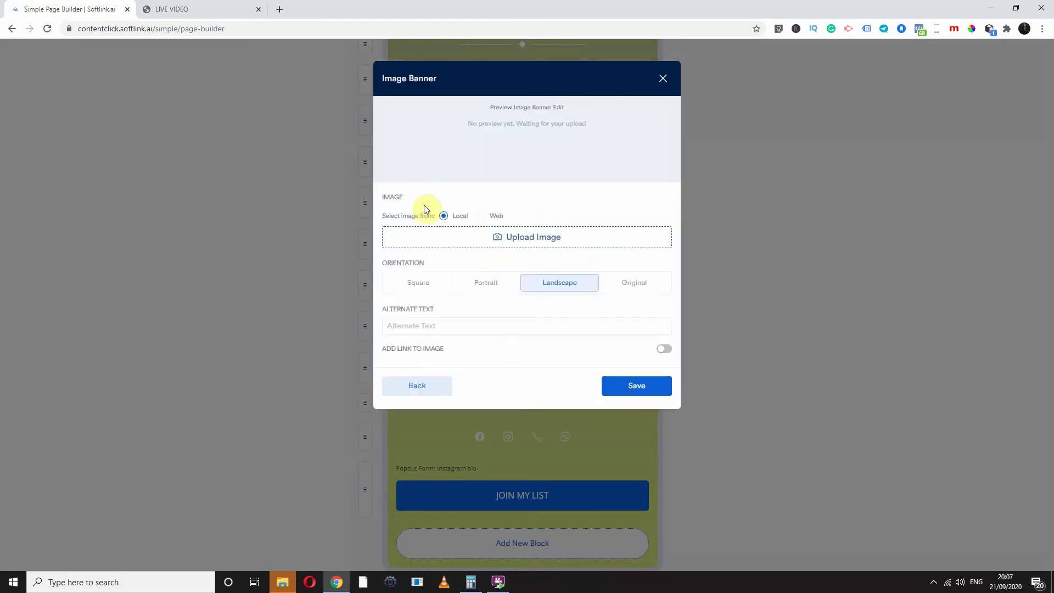
left_click(488, 217)
left_click(501, 236)
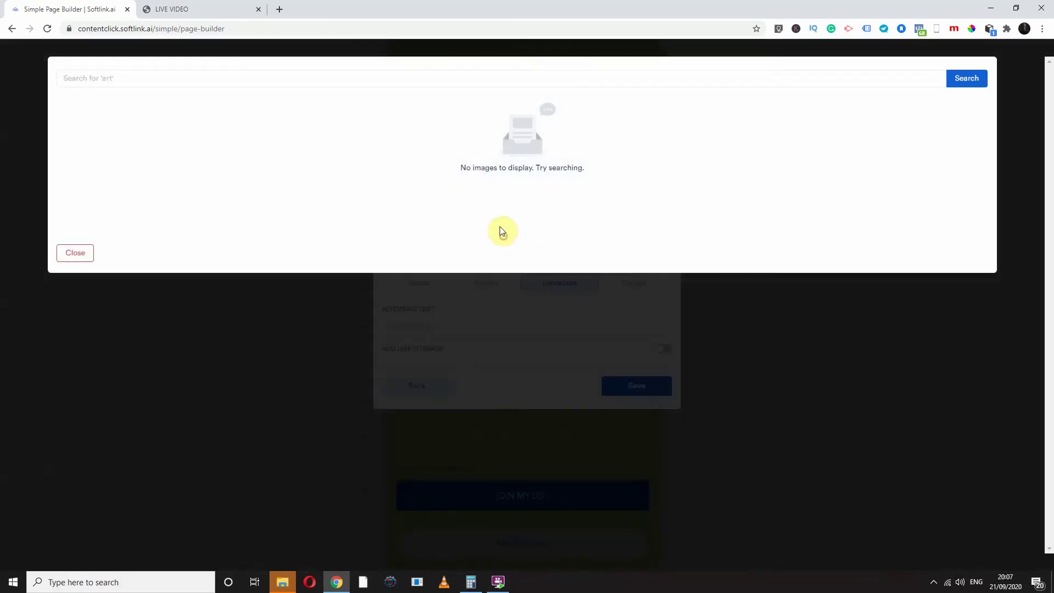
left_click(506, 79)
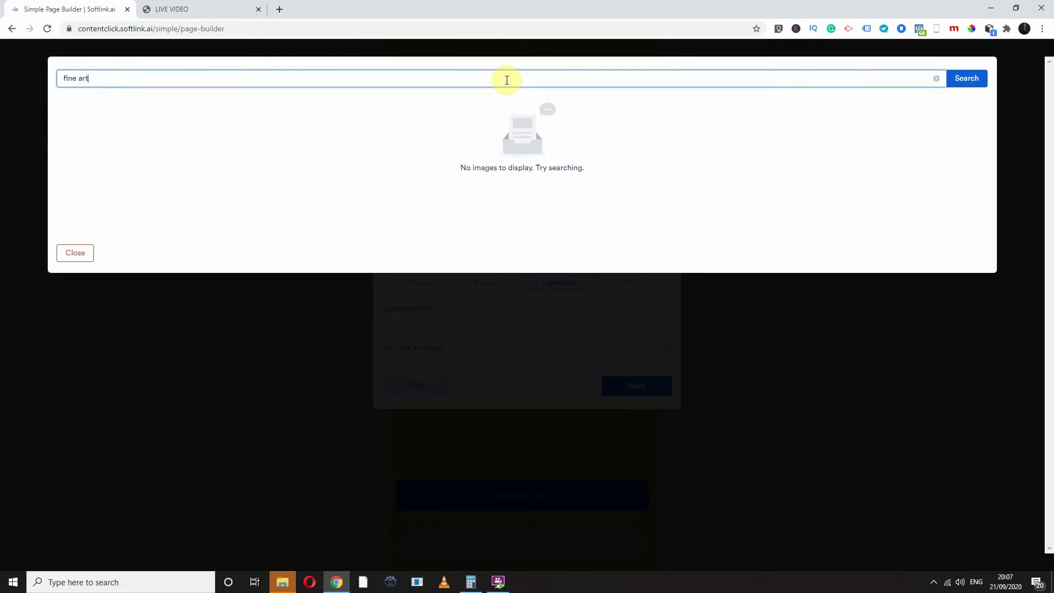
key("Return")
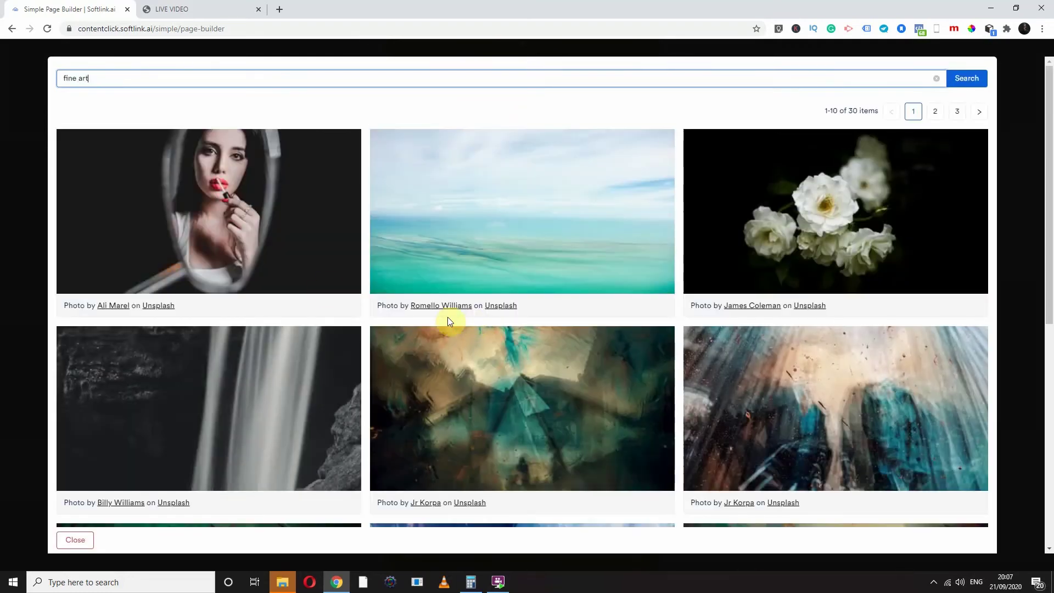
mouse_move(285, 261)
left_click(313, 144)
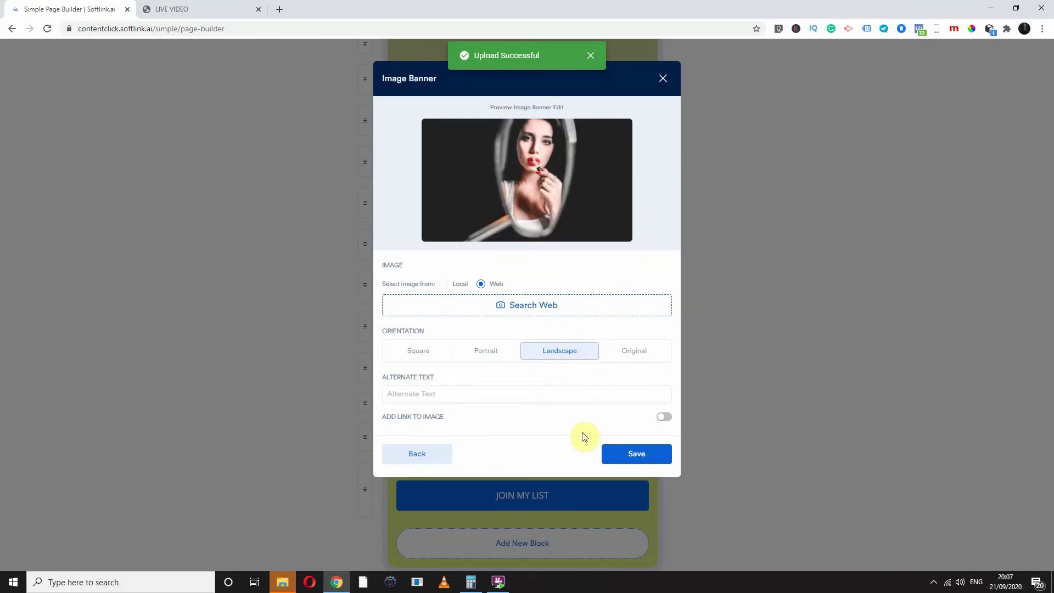
Save the mirror-portrait banner, move it under YETTY, and keep My Instagram Bio selected
left_click(626, 454)
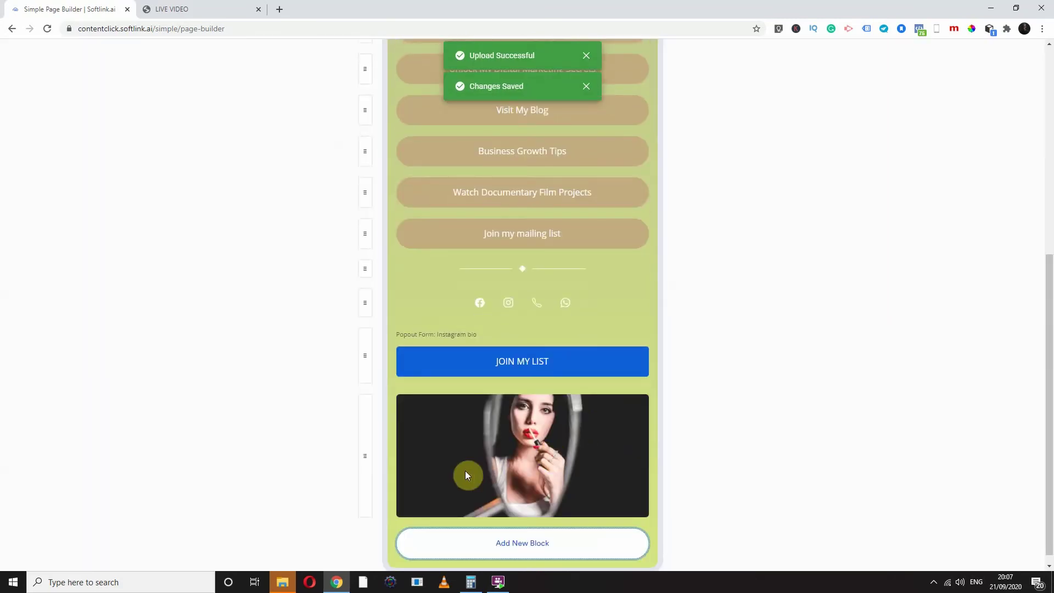
left_click_drag(363, 434, 373, 82)
scroll(679, 217, "up", 4)
left_click_drag(364, 335, 394, 159)
scroll(794, 360, "up", 3)
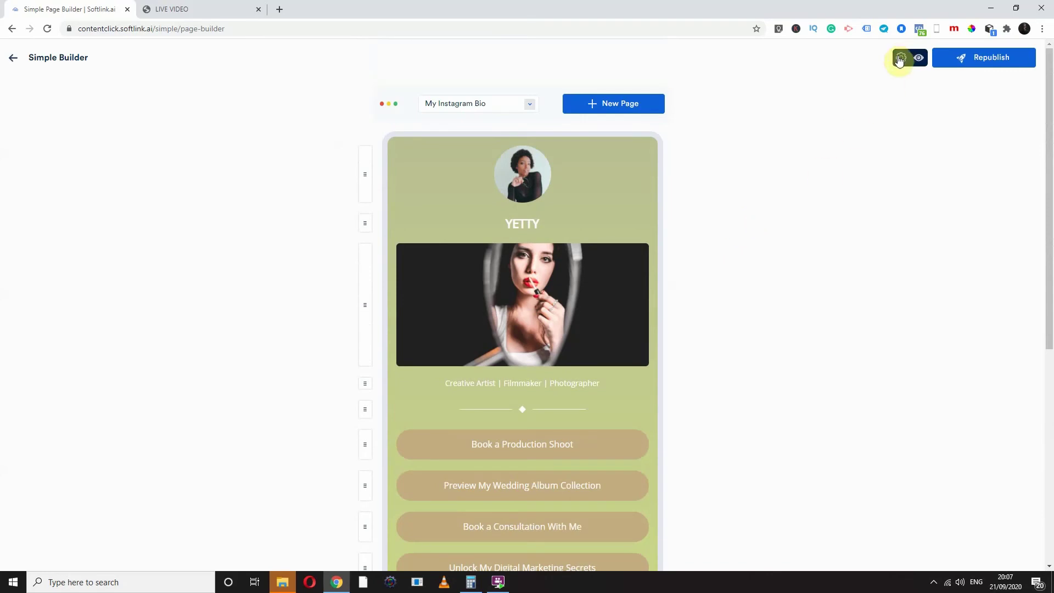
left_click(512, 107)
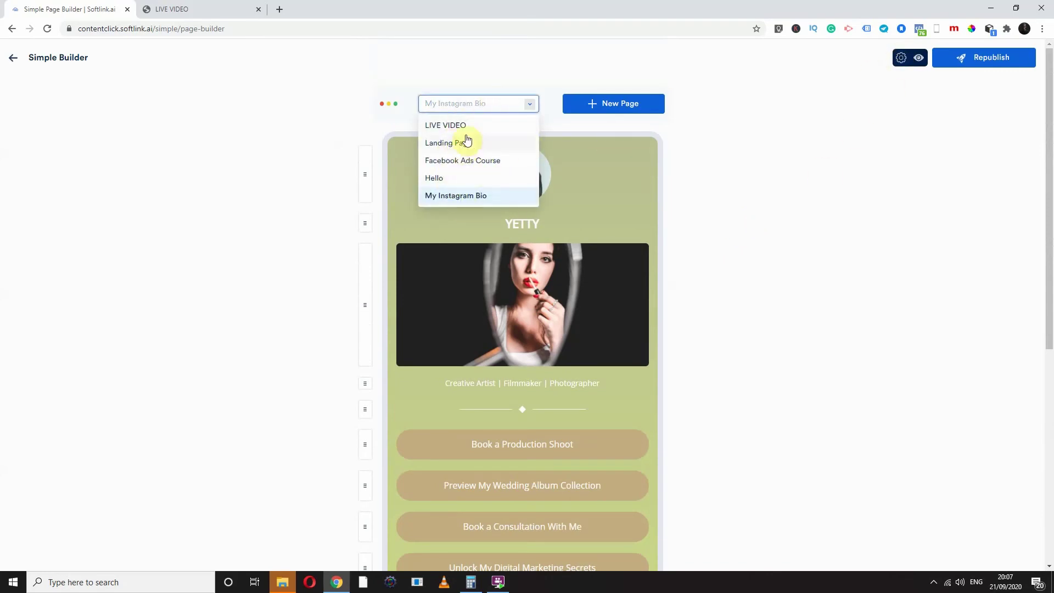
left_click(846, 103)
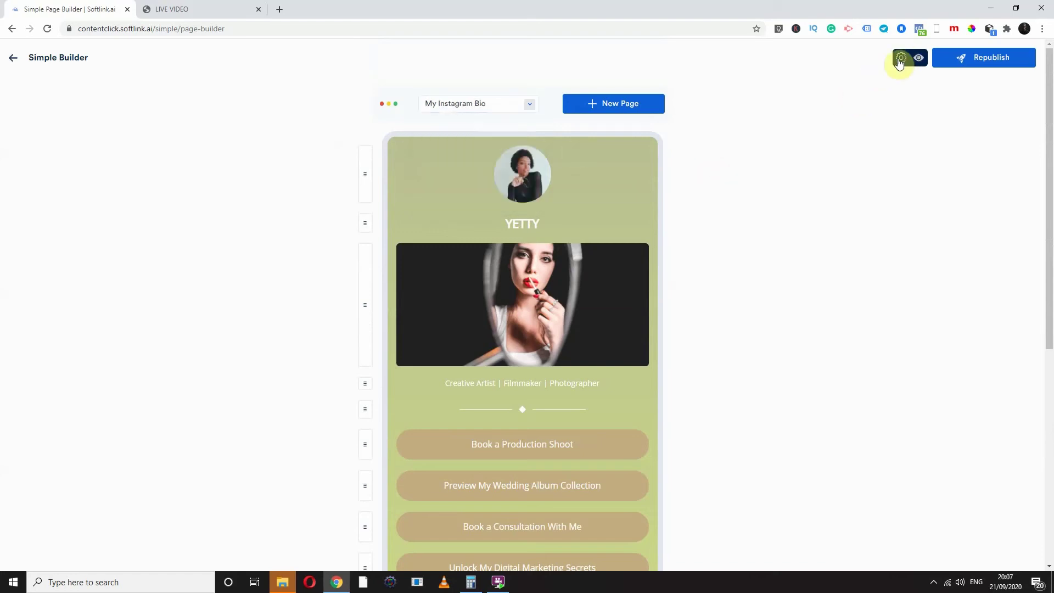
Review the page's Analytics settings, leaving Facebook Pixel and Google Analytics empty
left_click(900, 57)
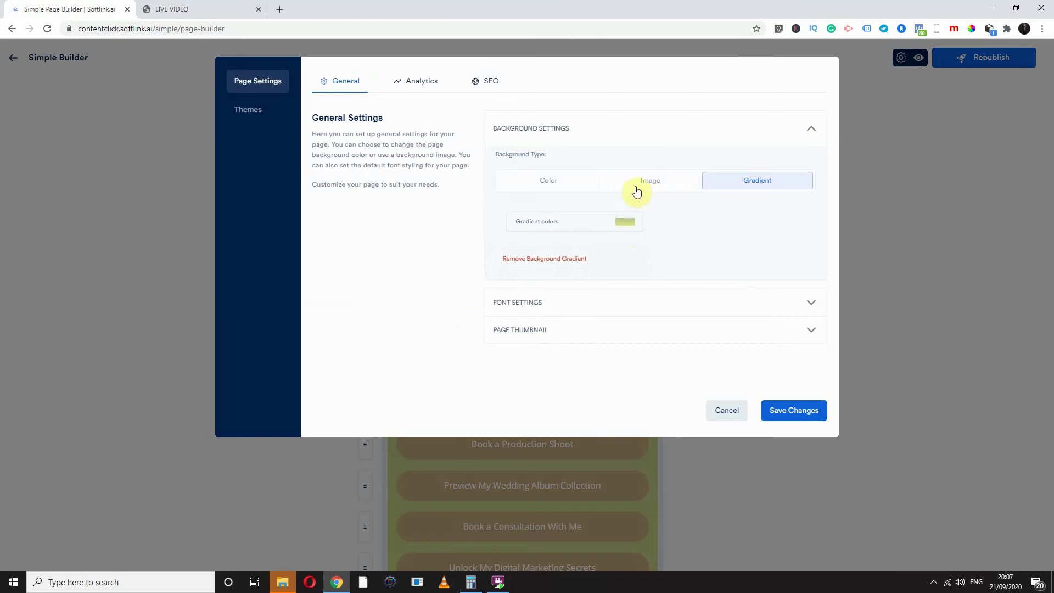
left_click(418, 90)
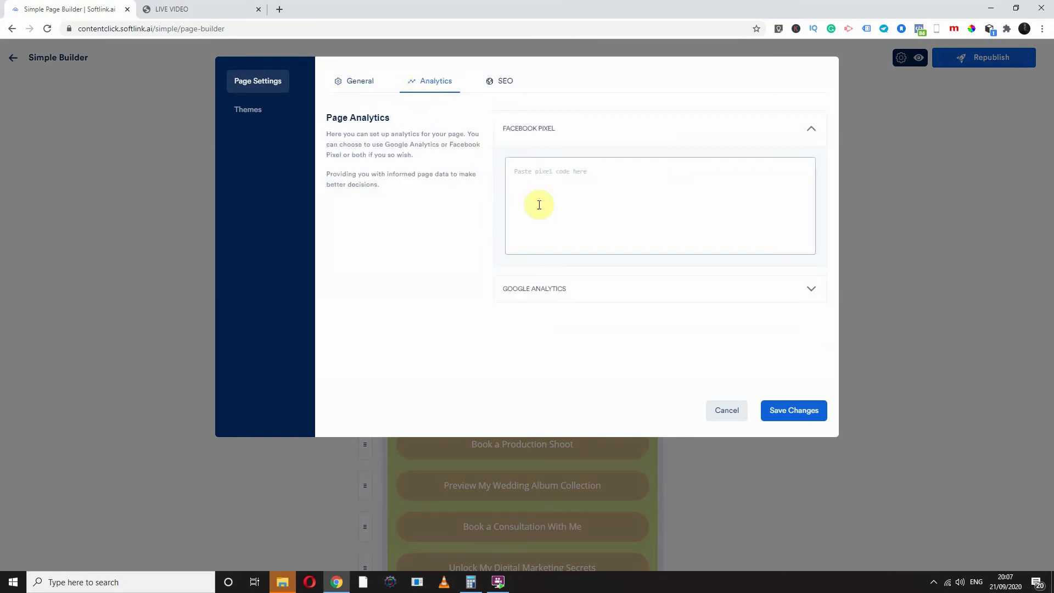
left_click(564, 173)
left_click(750, 289)
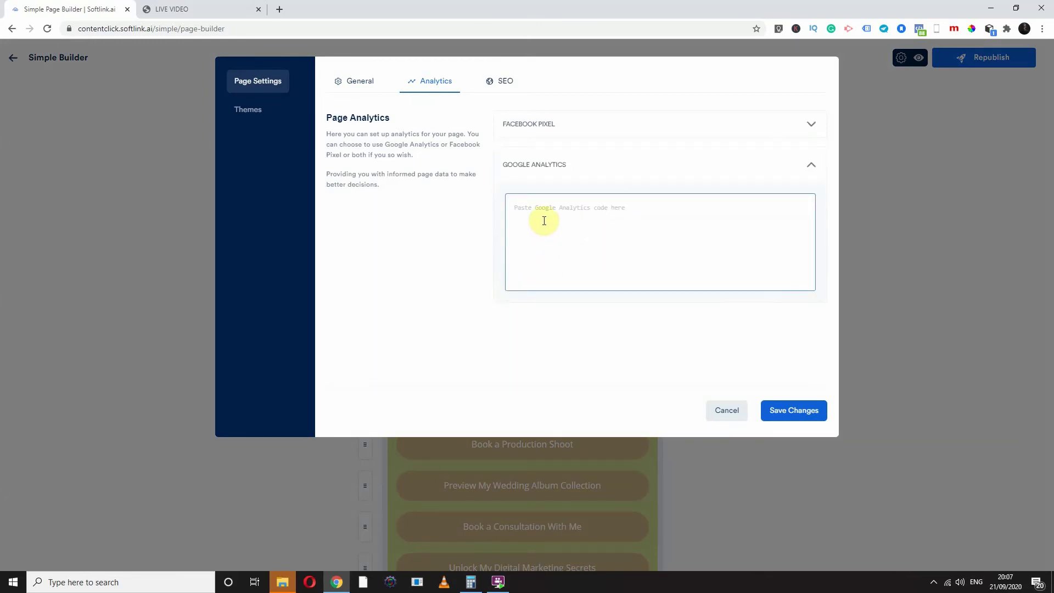
Look over the empty SEO Meta Title and Meta Description fields, then save the page settings
left_click(496, 86)
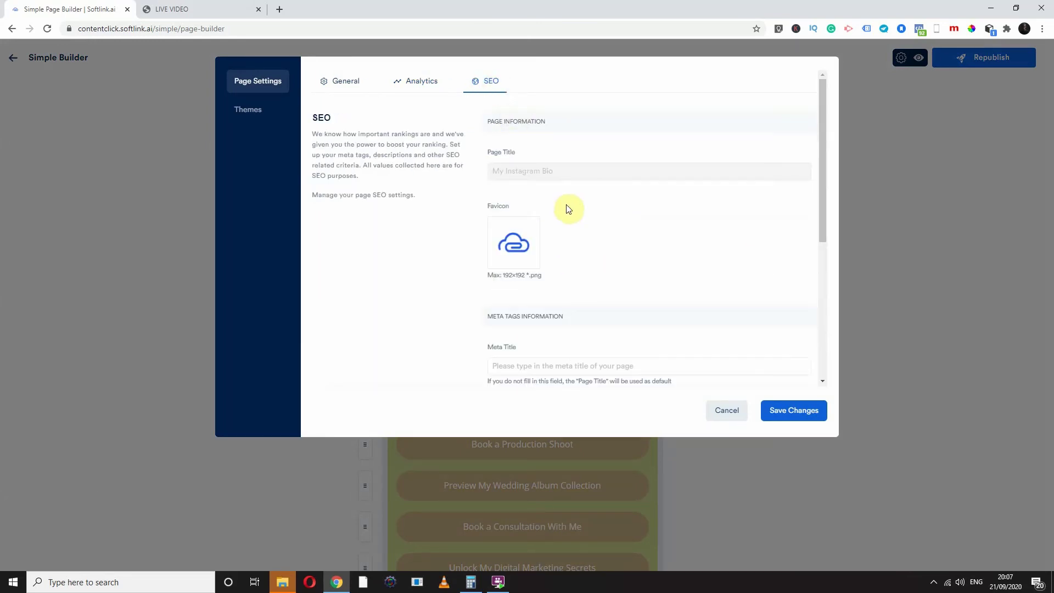
scroll(560, 202, "down", 4)
left_click(516, 149)
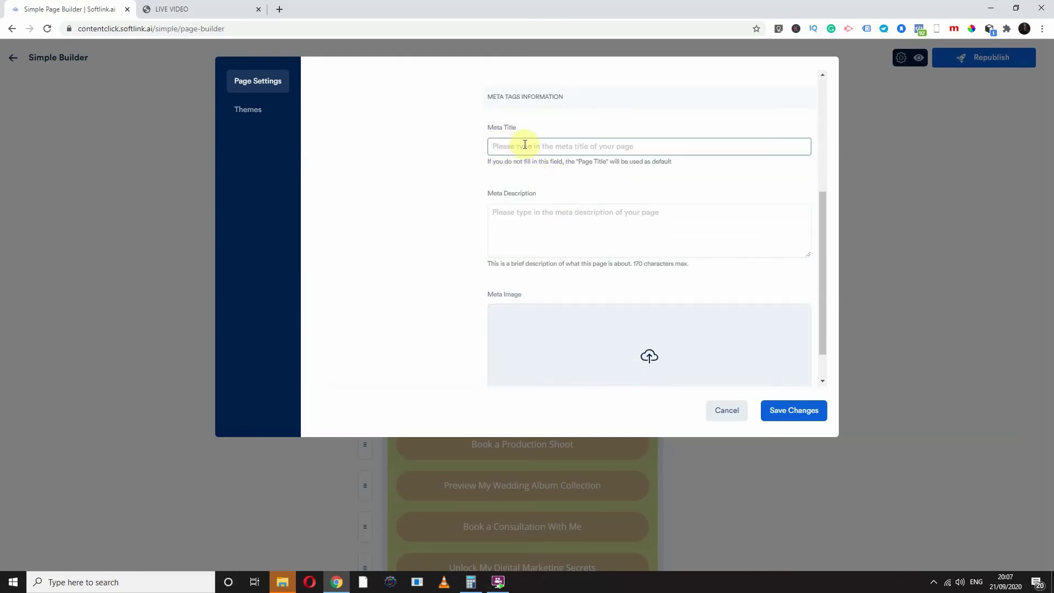
left_click(519, 181)
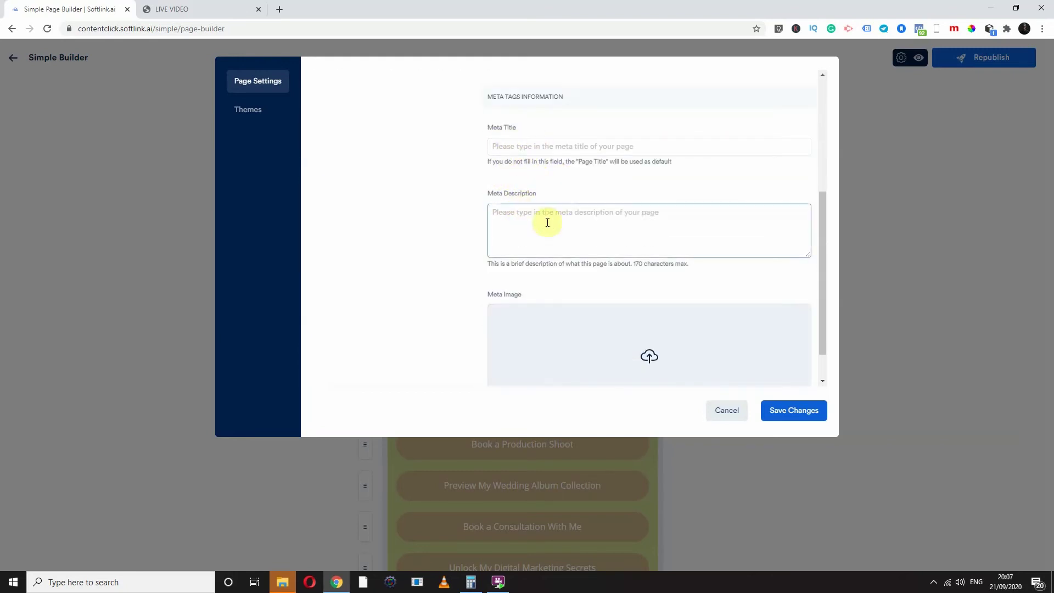
scroll(551, 223, "down", 1)
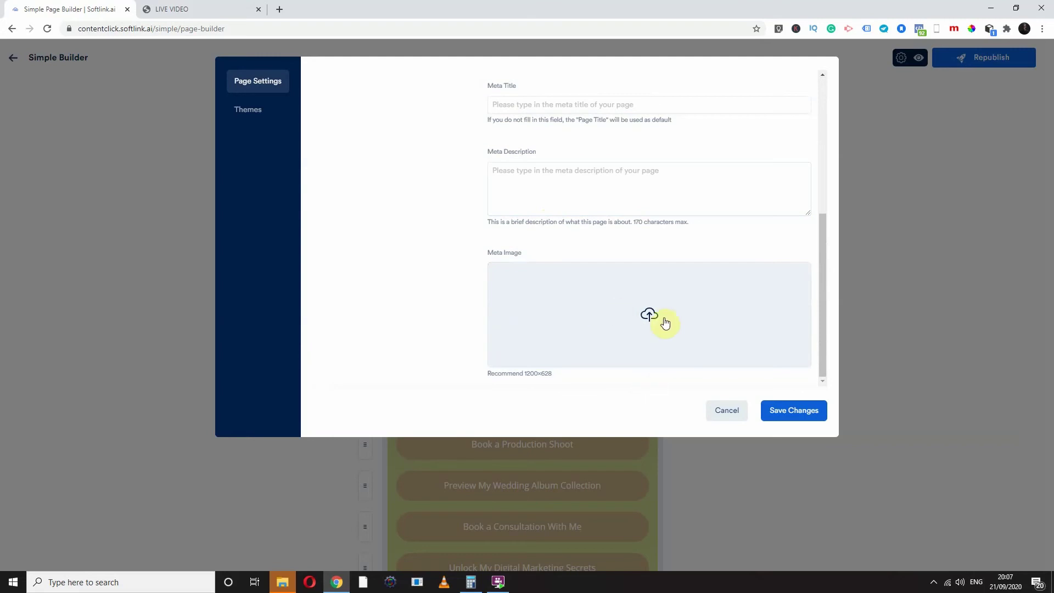
scroll(618, 347, "up", 5)
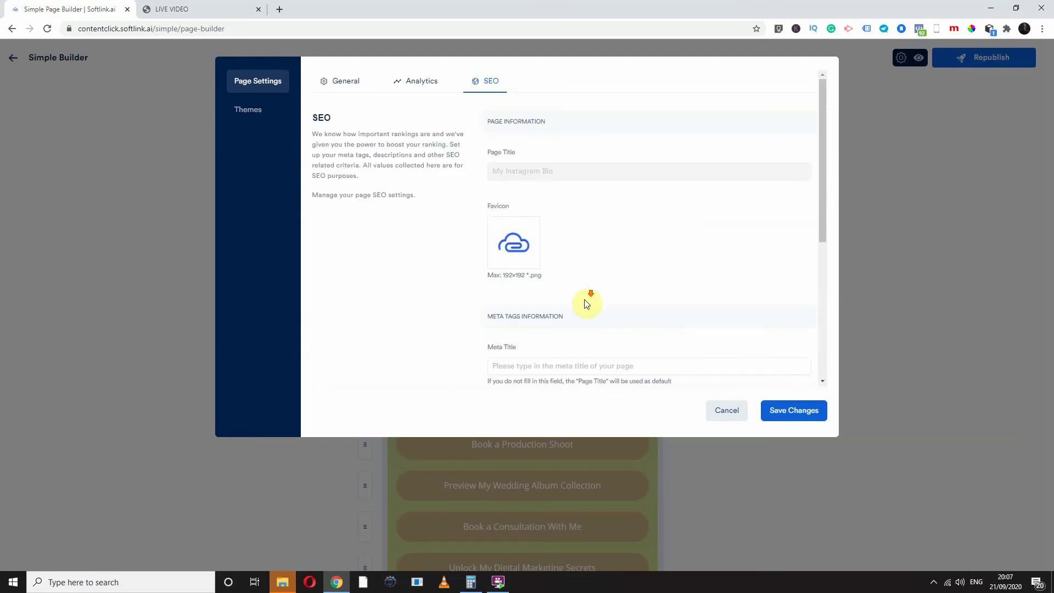
scroll(565, 307, "down", 5)
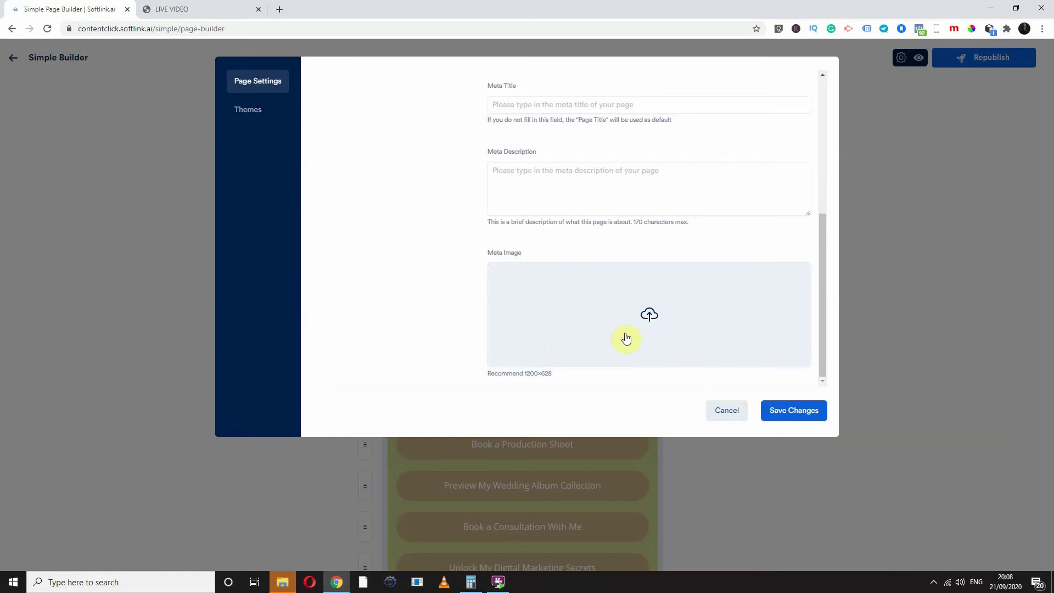
scroll(659, 349, "up", 5)
left_click(773, 409)
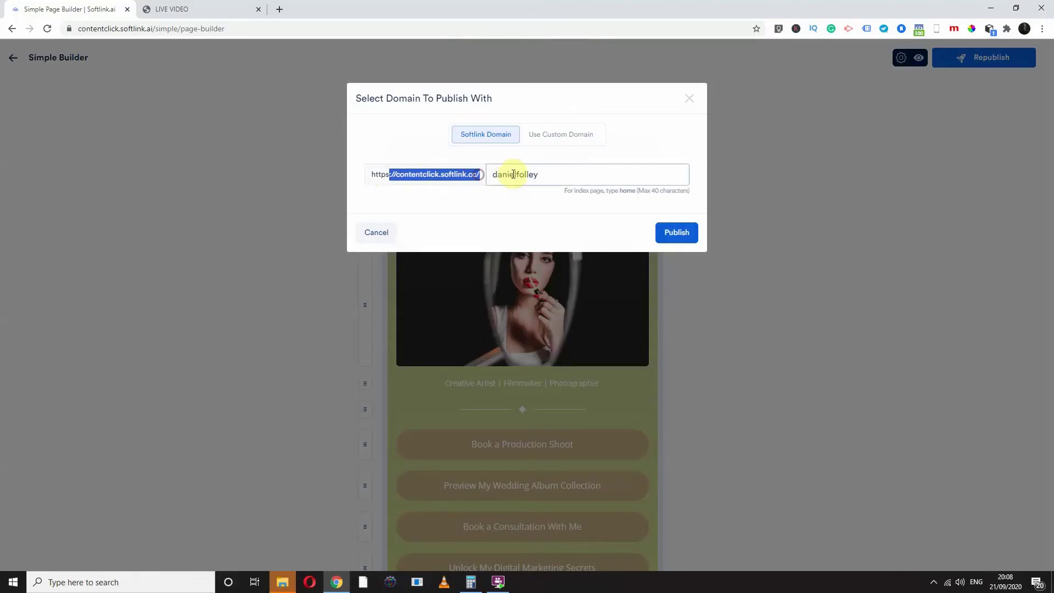
Select the existing page path text in the Softlink Domain publish dialog
left_click_drag(549, 175, 483, 188)
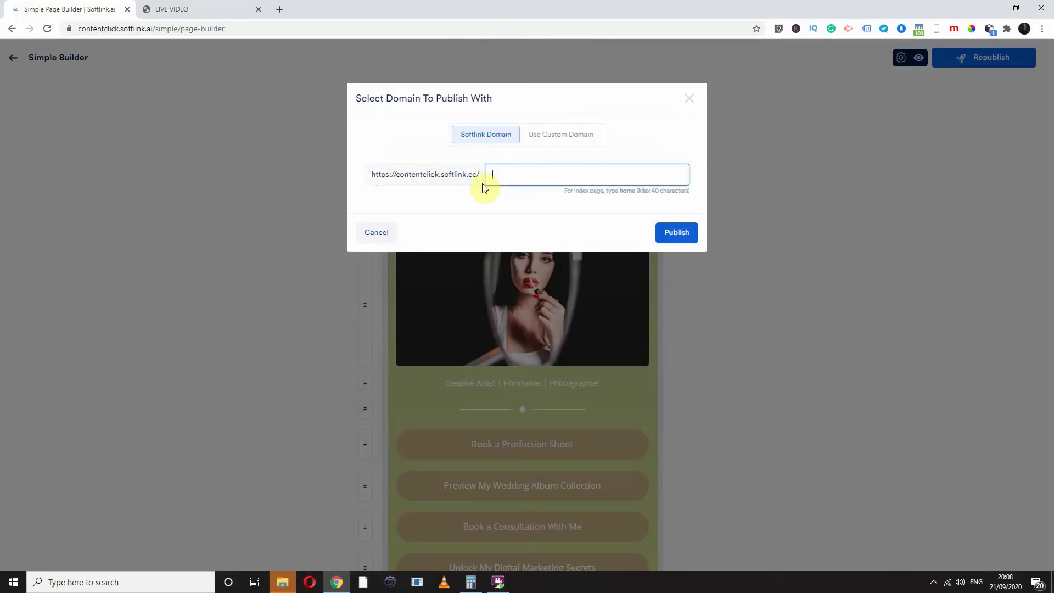
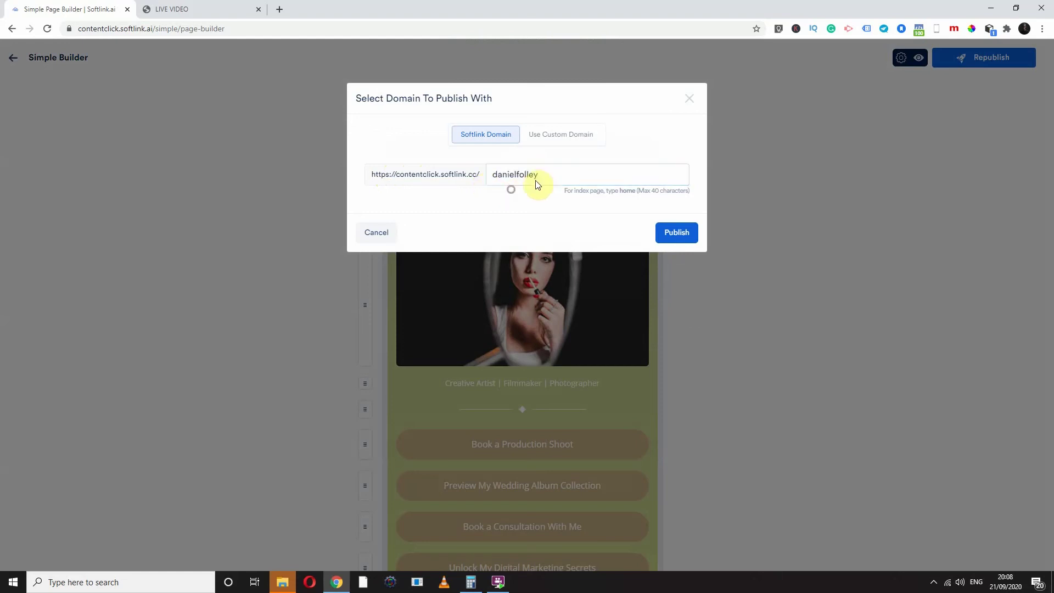
Enter the owner's name as the page path
left_click_drag(551, 174, 489, 176)
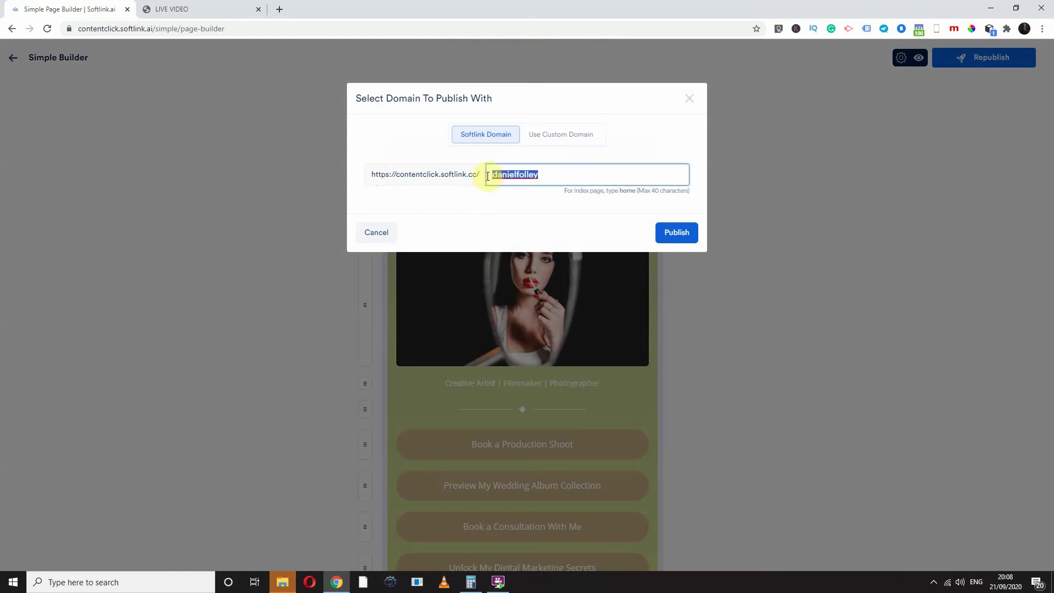
left_click_drag(397, 175, 483, 186)
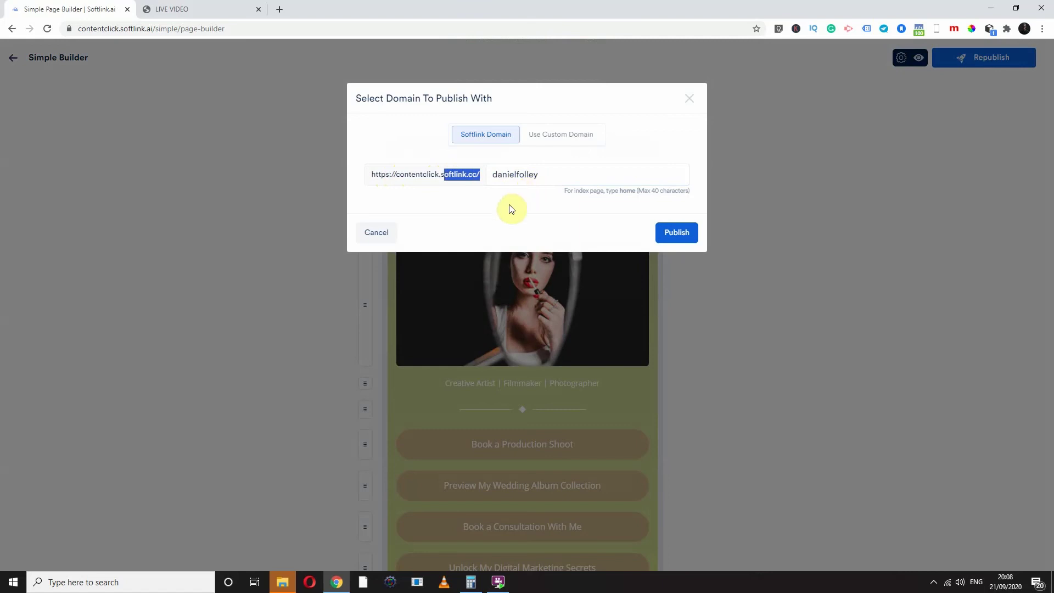
Switch to Use Custom Domain, choose a domain from the list, and publish the page
left_click(552, 146)
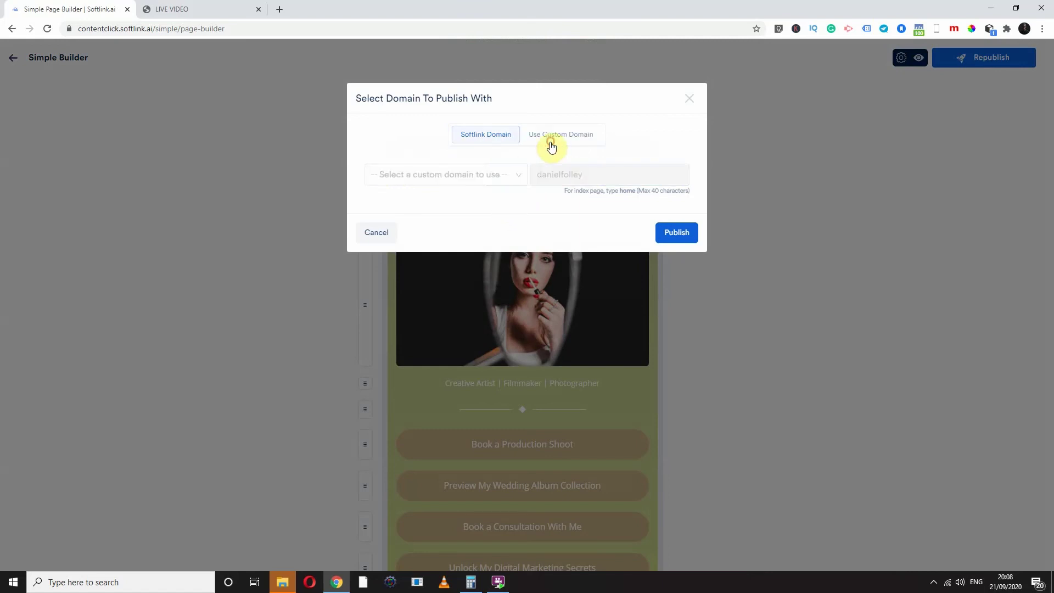
left_click(501, 176)
left_click(408, 250)
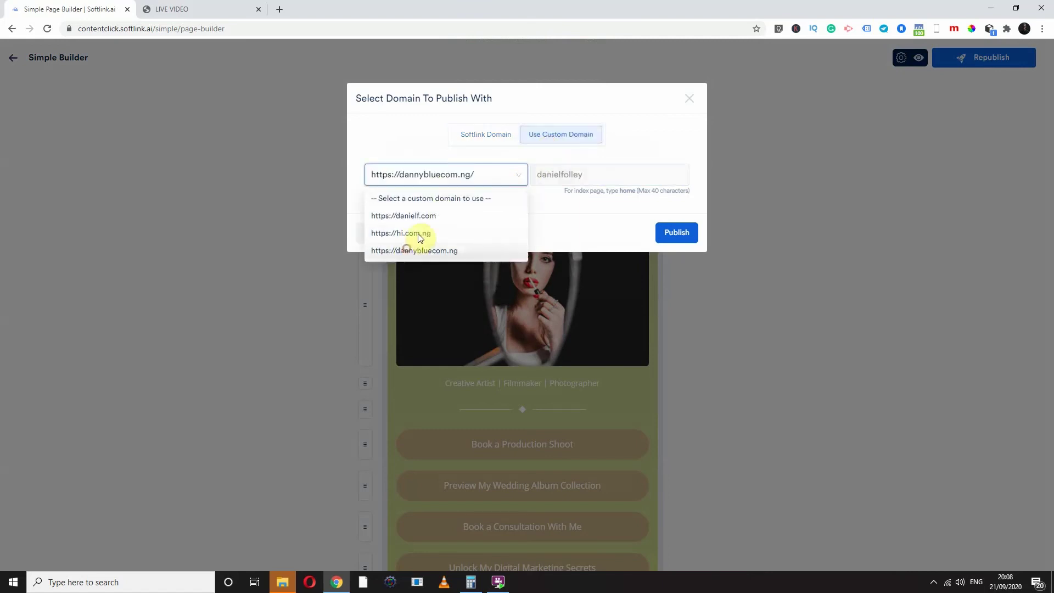
left_click(585, 174)
double_click(585, 175)
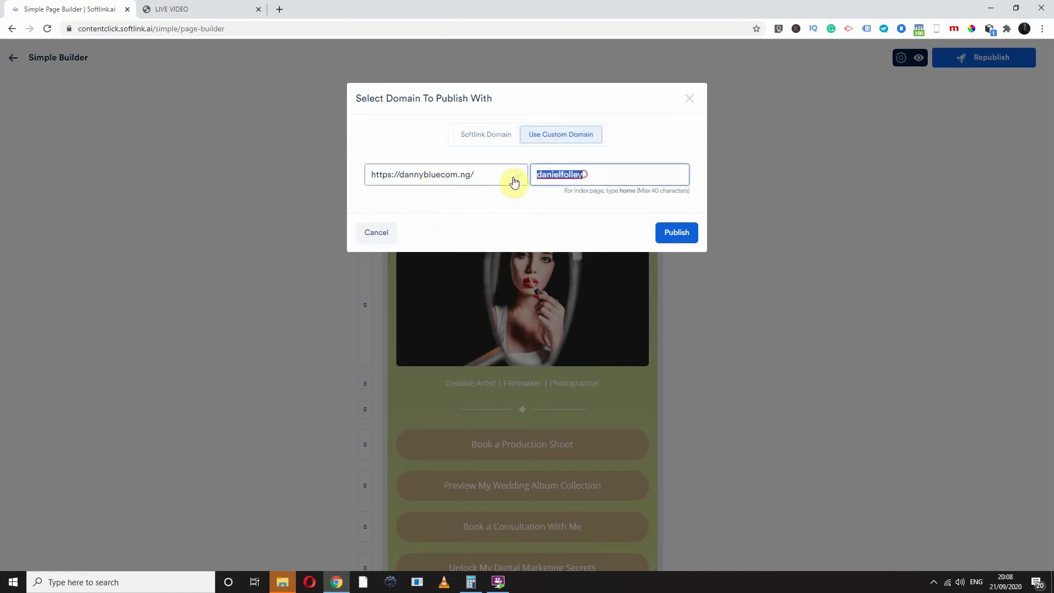
left_click(666, 234)
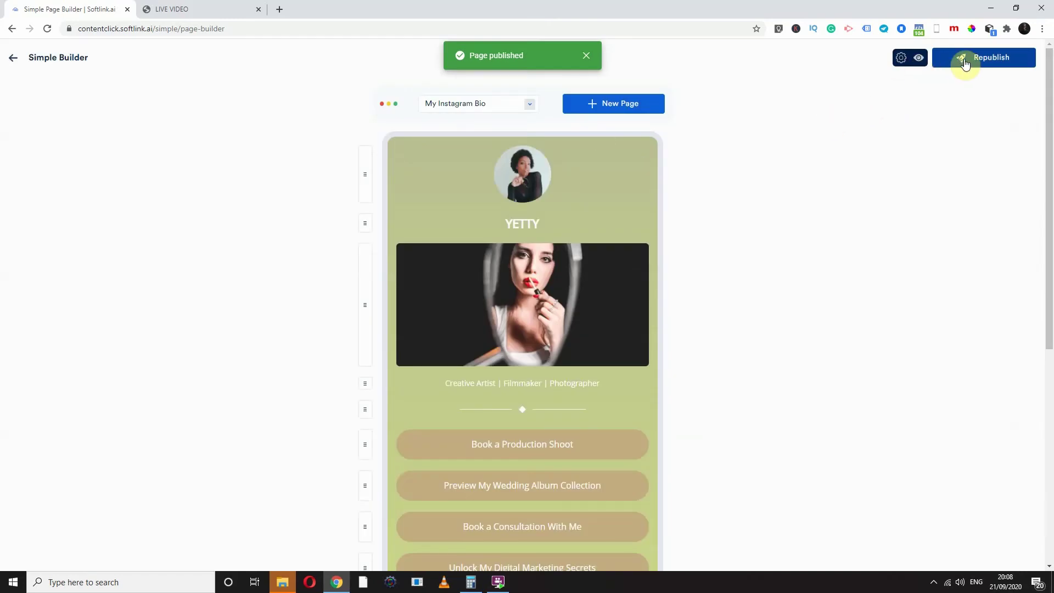
Republish the My Instagram Bio page a second time
left_click(966, 61)
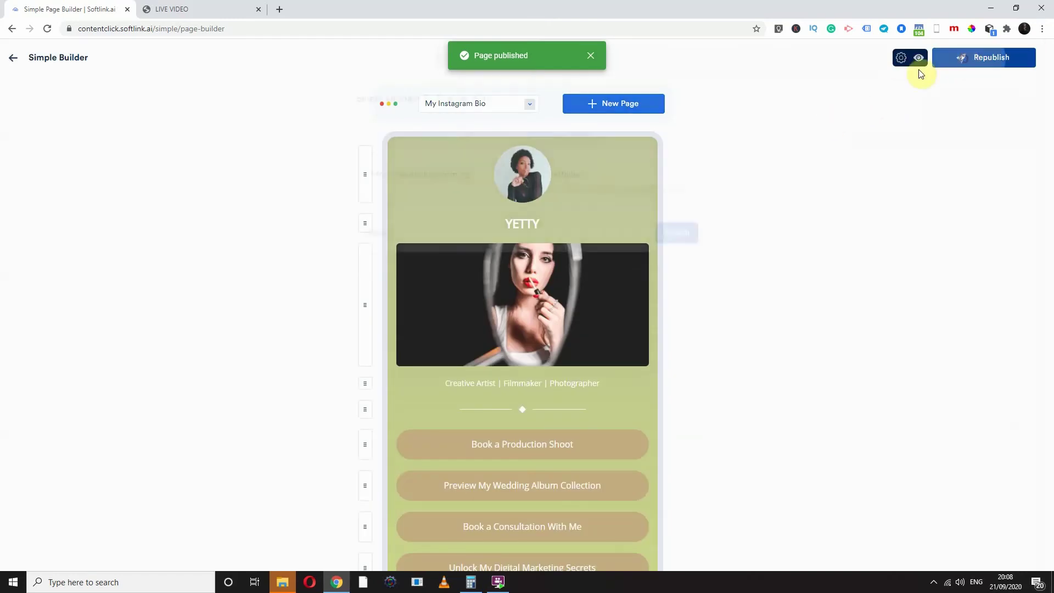
left_click(666, 233)
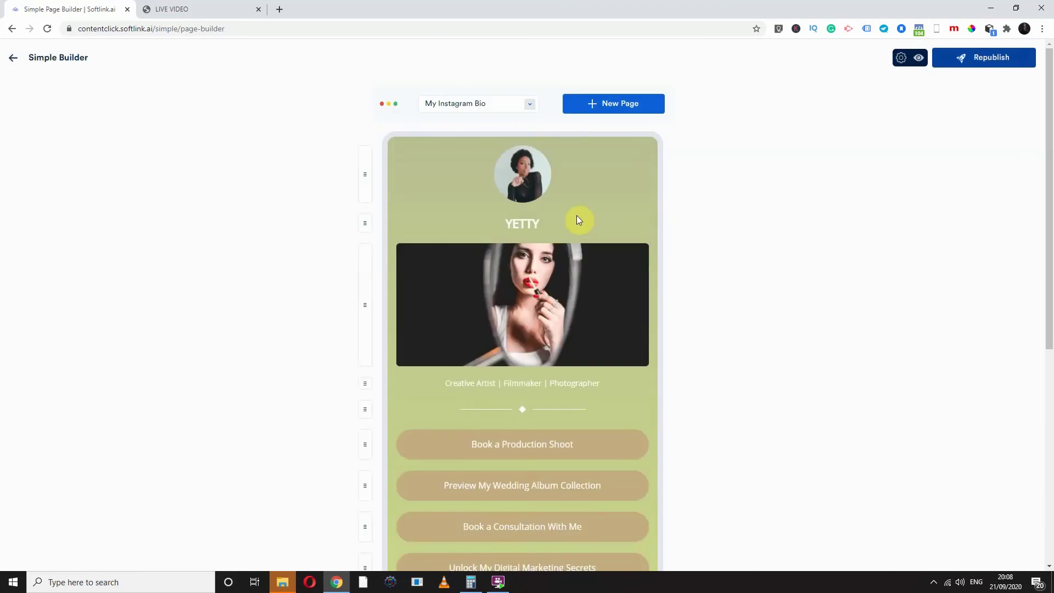